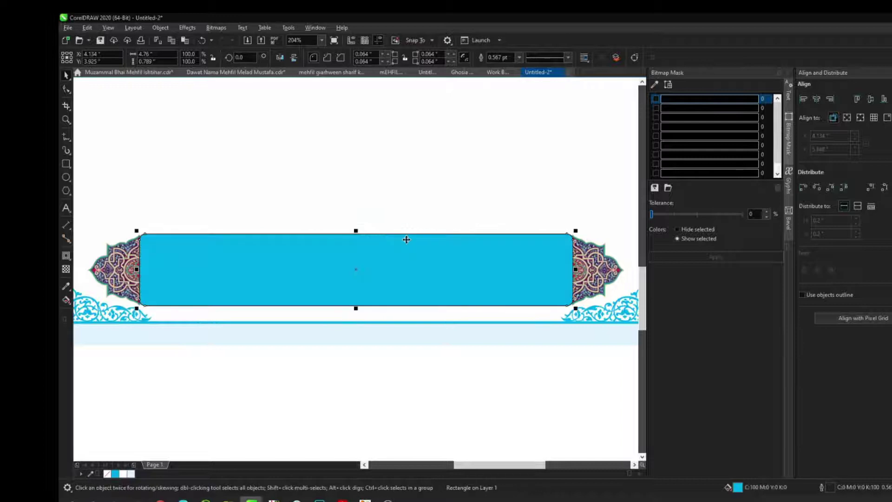
Give the banner rectangle a 2.5 pt cyan outline and set its fill to 30% cyan.
left_click(568, 324)
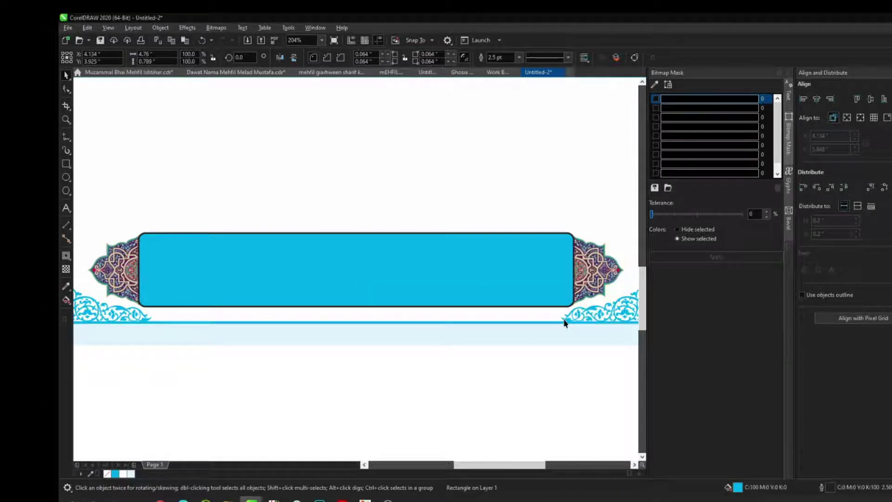
key("shift+F11")
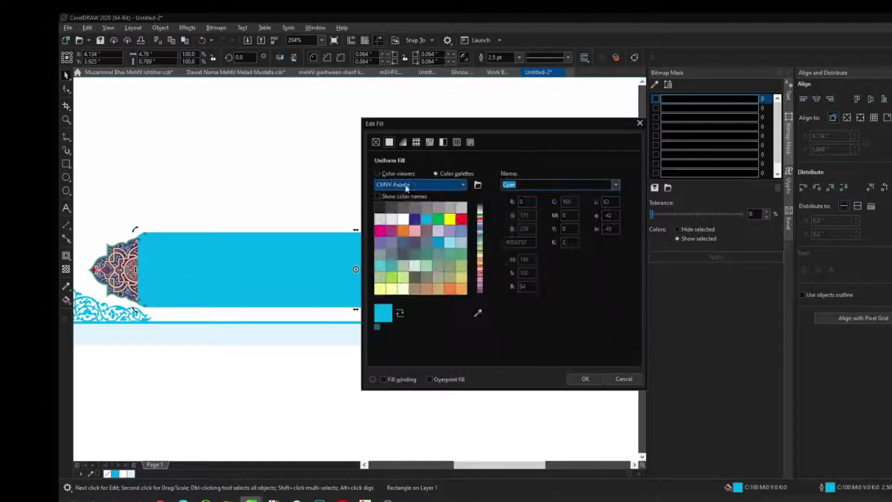
left_click(398, 174)
left_click_drag(577, 242, 552, 234)
type("30")
key("Tab")
key("shift+Tab")
key("shift+Tab")
type("30")
key("Tab")
key("Return")
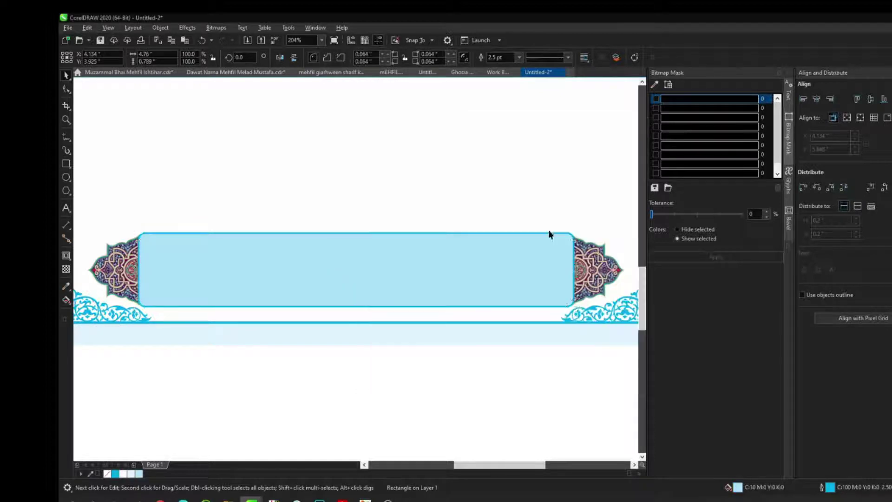
Reproportion the banner and its two side ornaments into a slimmer, longer strip and group the parts.
key("F10")
scroll(129, 229, "up", 3)
scroll(189, 202, "down", 4)
left_click_drag(165, 174, 516, 238)
left_click_drag(504, 186, 471, 190)
left_click_drag(372, 225, 344, 225)
key("Escape")
mouse_move(440, 210)
left_mouse_down()
mouse_move(510, 213)
mouse_move(488, 221)
left_mouse_up()
left_click(406, 203)
key("F10")
key("space")
left_click(193, 210)
left_click(502, 218, "shift")
key("ctrl+g")
Save the drawing to the Desktop as "Dawat Nama Jamat Islami" in CDR format.
left_click(432, 291)
key("F4")
key("ctrl+s")
type("Dawat Nama Jamat")
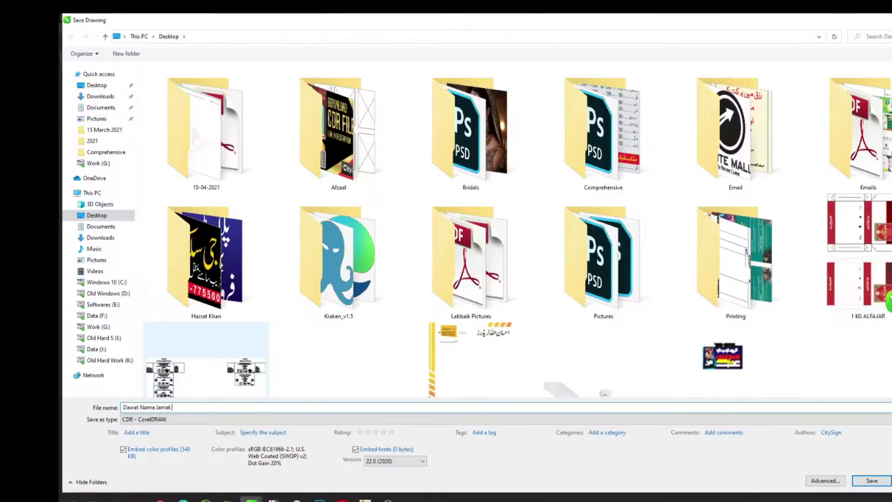
key("Return")
Switch to InPage and export page 1 as Untitled-4.pdf with all text as curves.
key("alt+Tab")
key("alt+Tab")
left_click(76, 28)
left_click(119, 96)
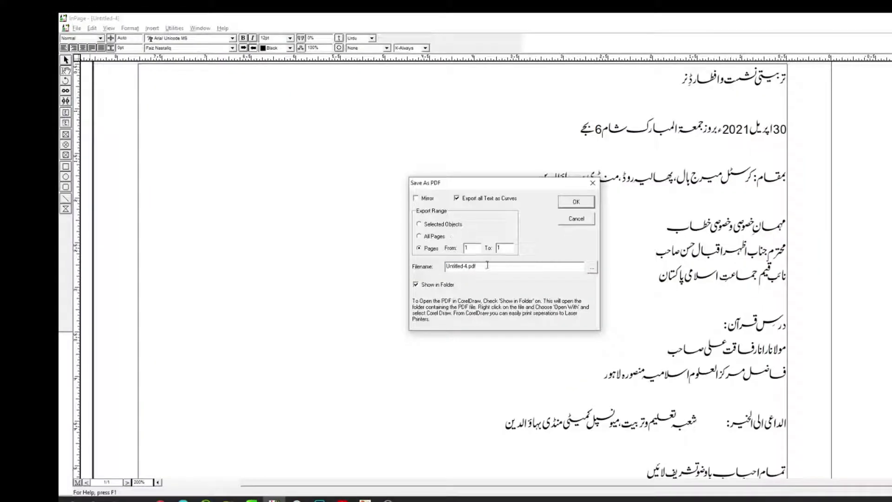
key("Return")
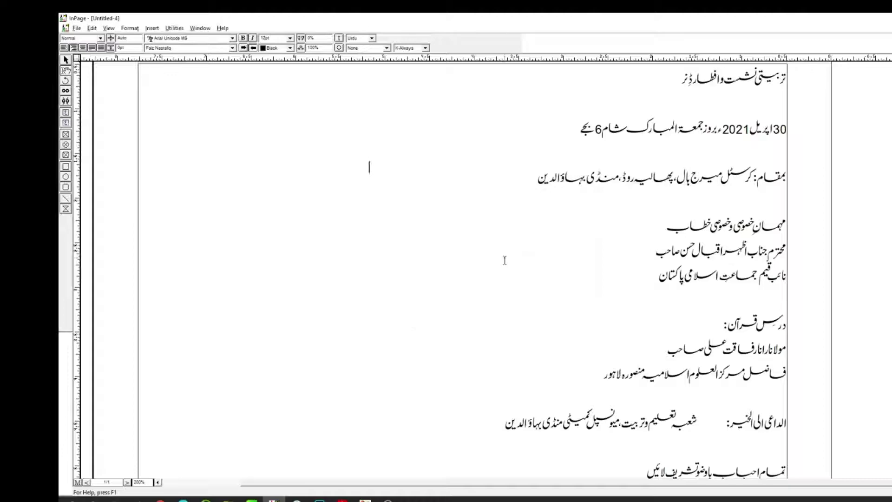
Bring the exported Urdu text into the CorelDRAW invitation and place it outside the page beside the frame.
key("alt+Tab")
key("ctrl+v")
key("Return")
scroll(504, 265, "down", 2)
left_click_drag(456, 199, 149, 161)
left_click(423, 129)
Examine the PNG ornaments in the Posters Data folder for a graphic that suits the invitation.
key("alt+Tab")
key("alt+Tab")
key("alt+Tab")
key("Right")
key("Right")
key("Right")
key("Right")
key("Right")
key("Up")
key("Down")
key("Down")
key("Down")
key("Down")
key("Up")
key("Right")
key("Right")
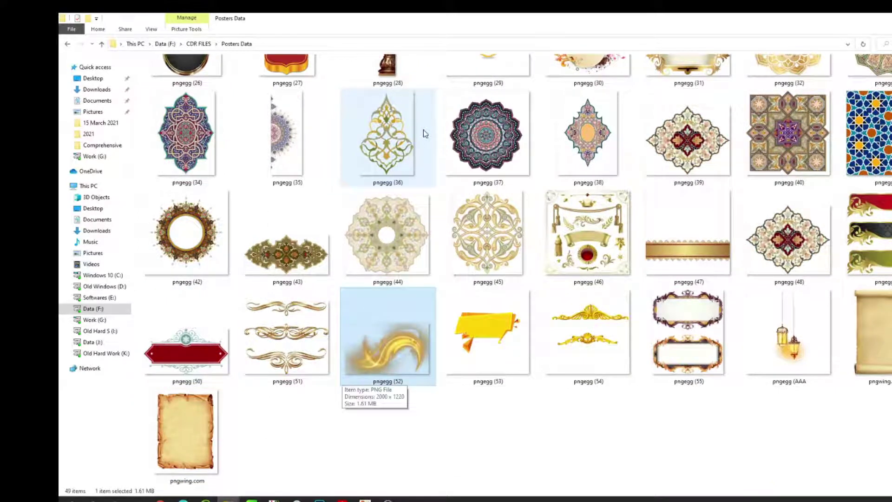
key("Right")
key("Right")
key("Right")
key("Right")
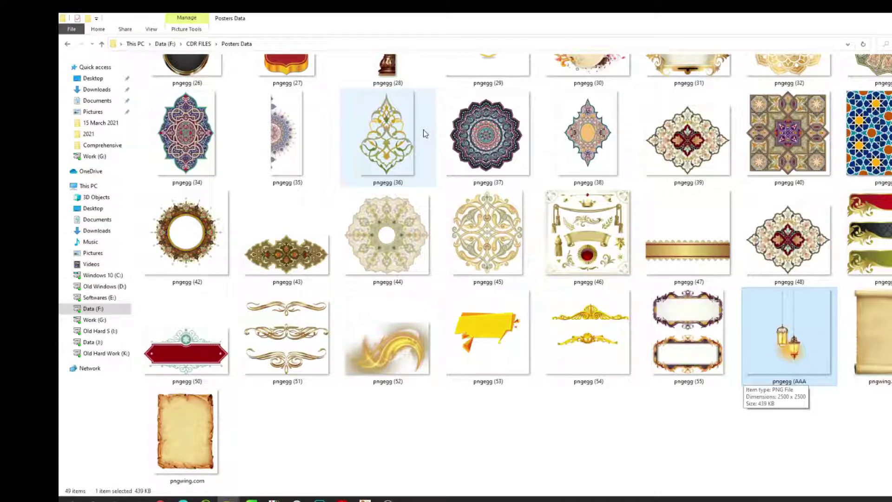
key("Left")
key("Left")
key("Left")
key("Right")
key("Right")
key("Right")
key("Right")
scroll(423, 130, "up", 5)
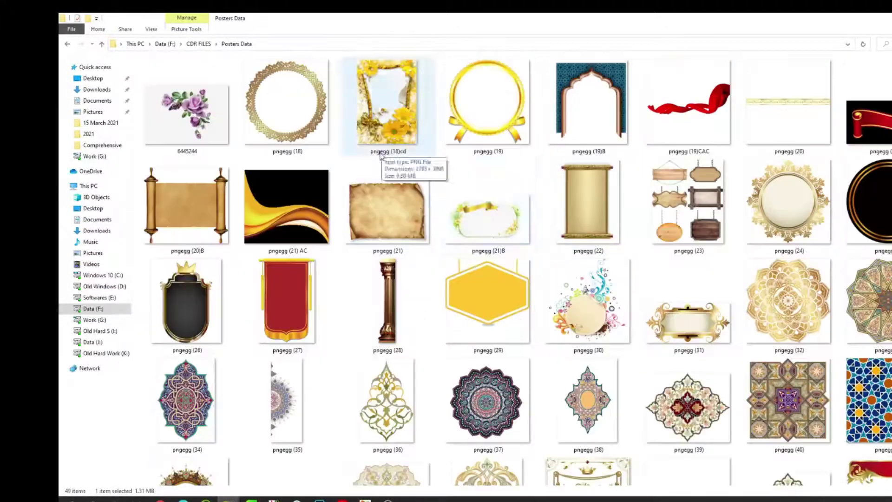
Paste the parchment scroll image into the CorelDRAW invitation and scale it to 2%.
key("alt+Tab")
key("ctrl+v")
left_click(186, 61)
type("2")
key("Return")
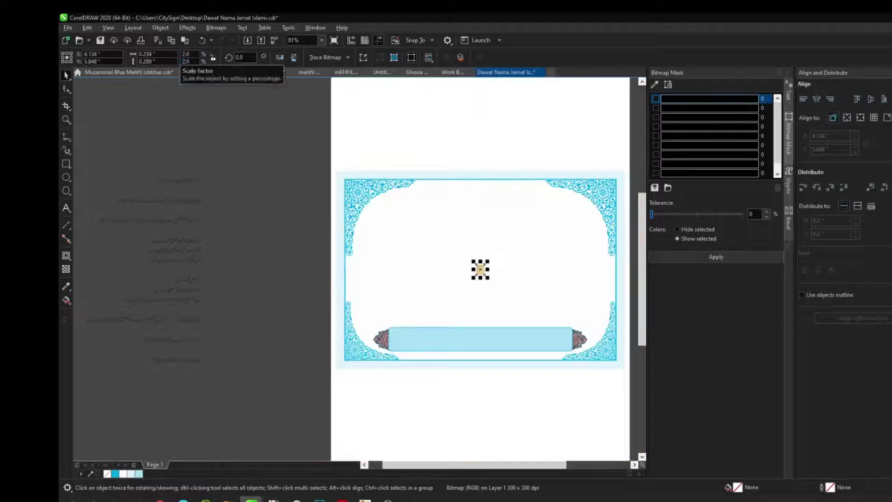
Place the parchment scroll in the frame's upper left area and enlarge it to about 1.27 by 1.57 inches.
left_click_drag(479, 270, 390, 224)
scroll(389, 225, "up", 3)
scroll(465, 278, "down", 3)
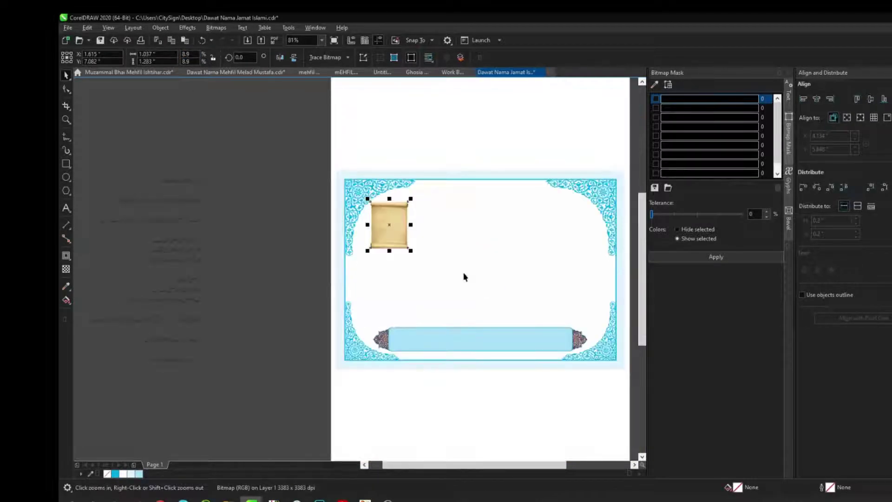
left_click_drag(411, 251, 419, 262)
left_click(627, 295)
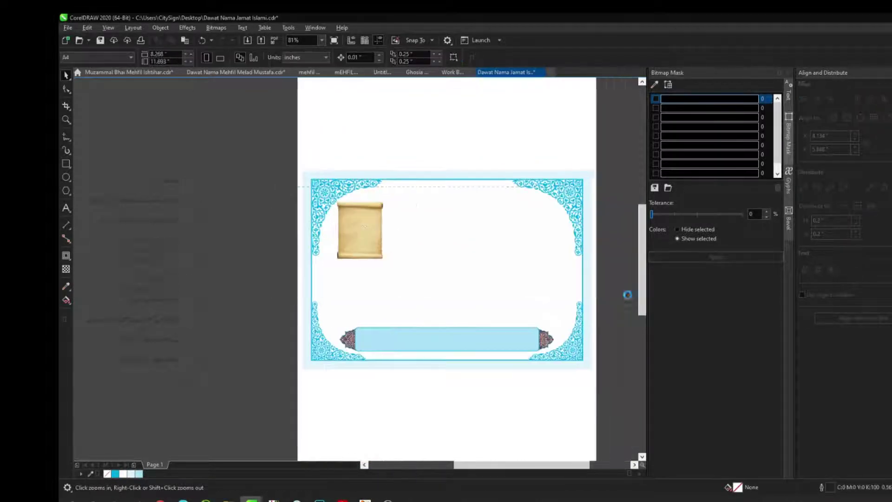
Copy the parchment scroll straight across to the right side of the frame and group both scrolls.
scroll(469, 246, "up", 1)
left_click_drag(208, 247, 454, 246)
left_click(208, 247, "shift")
key("ctrl+g")
left_click(437, 246, "ctrl")
left_click_drag(419, 289, 416, 293)
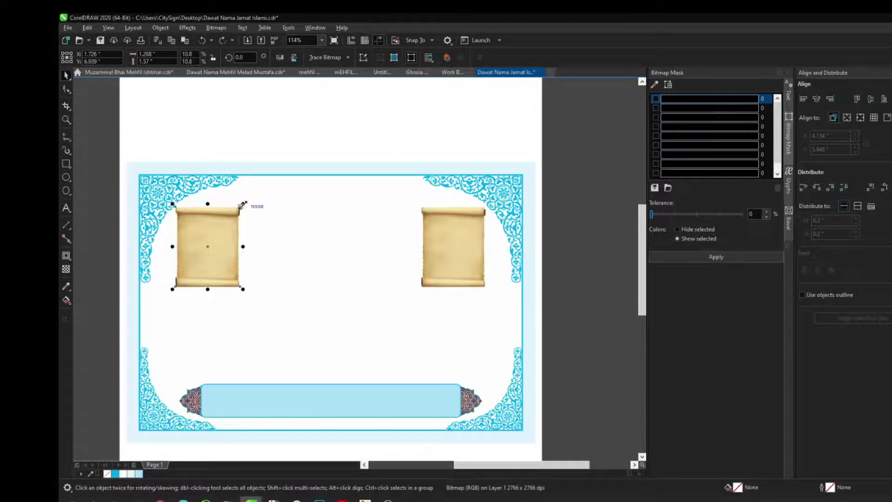
Move the date line onto the page above the frame and reposition the loose letters of جمعۃ المبارک.
key("shift+F4")
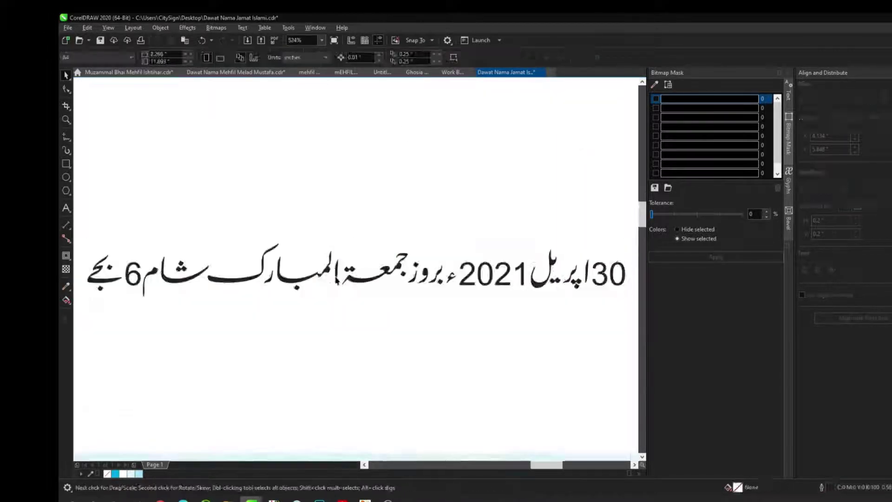
scroll(336, 278, "up", 3)
left_click_drag(354, 261, 457, 186)
left_click_drag(364, 251, 364, 252)
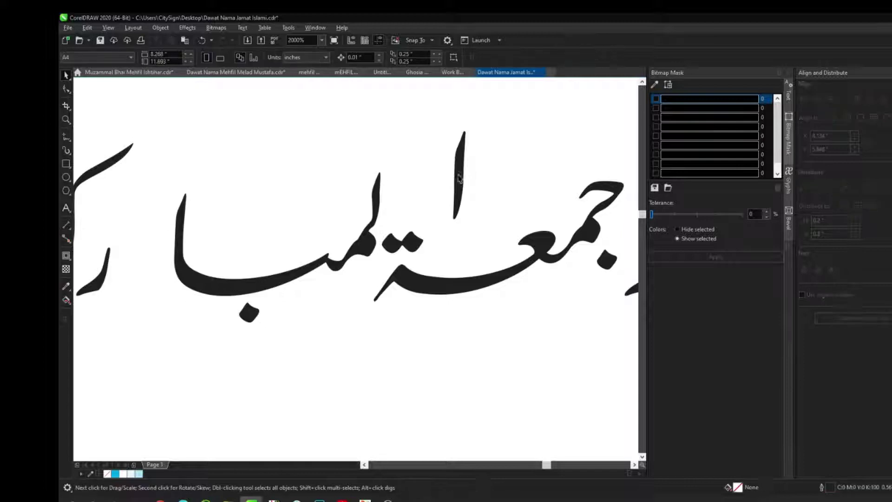
left_click_drag(459, 181, 401, 189)
left_click_drag(102, 274, 158, 274)
scroll(399, 253, "up", 2)
left_click_drag(430, 218, 431, 226)
scroll(401, 186, "down", 3)
Lower the two dots under اپریل and tighten the spacing between its letters.
left_click_drag(202, 122, 495, 258)
scroll(518, 192, "up", 2)
left_click_drag(359, 114, 552, 339)
scroll(428, 239, "down", 4)
scroll(515, 201, "up", 4)
left_click_drag(495, 228, 488, 244)
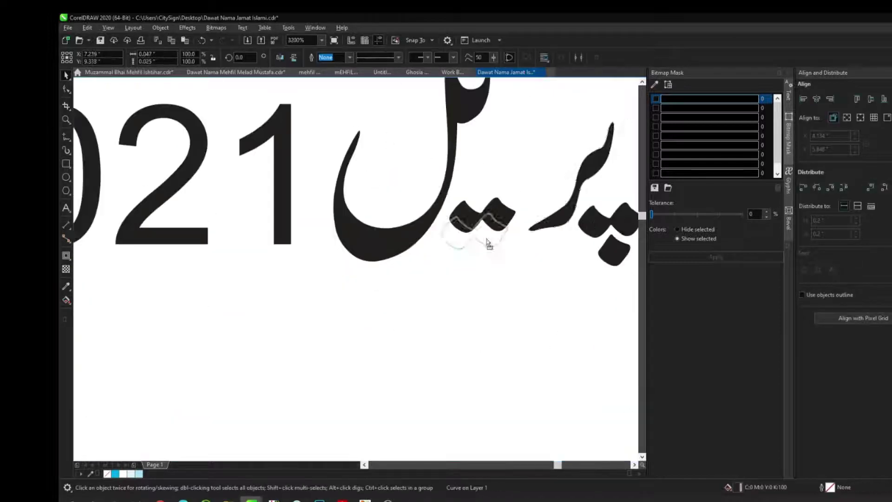
left_click_drag(541, 217, 530, 216)
scroll(499, 230, "down", 1)
left_click_drag(583, 203, 527, 180)
Enlarge the 30 next to اپریل and place 2021ء, reduced to about 49%, above the end of the word.
scroll(513, 189, "down", 1)
left_click(598, 186)
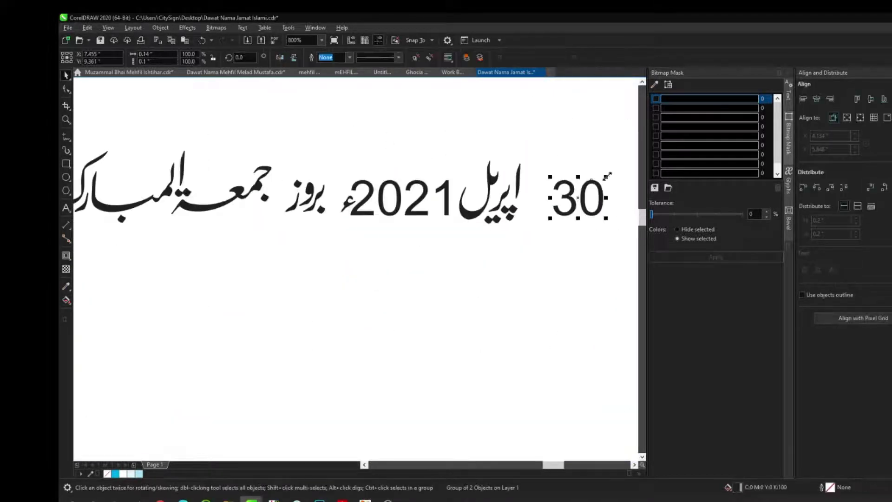
left_click_drag(546, 210, 516, 210)
left_click(449, 198)
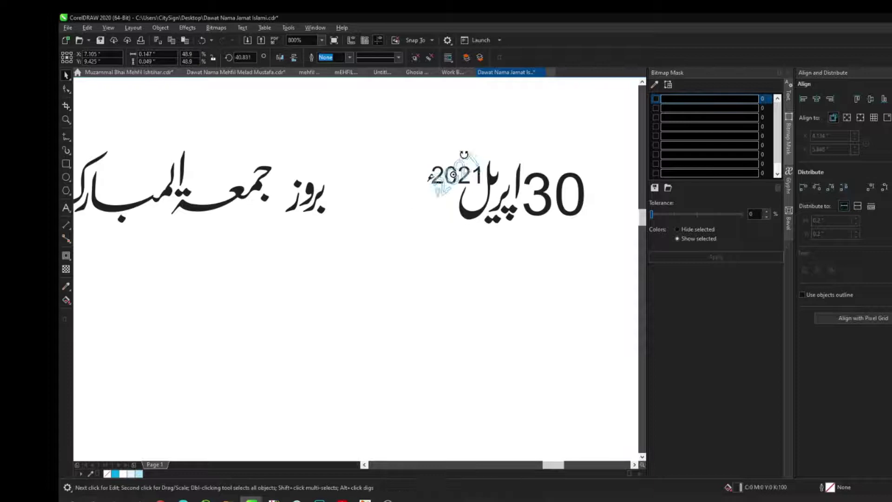
key("ctrl+z")
scroll(471, 157, "up", 2)
left_click_drag(296, 193, 348, 211)
scroll(443, 219, "down", 2)
Place a reduced بروز above جمعۃ المبارک, group the phrase and move it beneath the date.
left_click_drag(375, 159, 538, 277)
scroll(389, 260, "down", 1)
scroll(303, 243, "up", 2)
left_click_drag(402, 266, 294, 211)
left_click_drag(317, 183, 284, 222)
scroll(345, 201, "down", 1)
left_click_drag(376, 175, 169, 285)
key("ctrl+g")
left_click_drag(261, 232, 498, 285)
Place شام 6 بجے beneath the day line and move the three-line block onto the right parchment scroll.
left_click(525, 233)
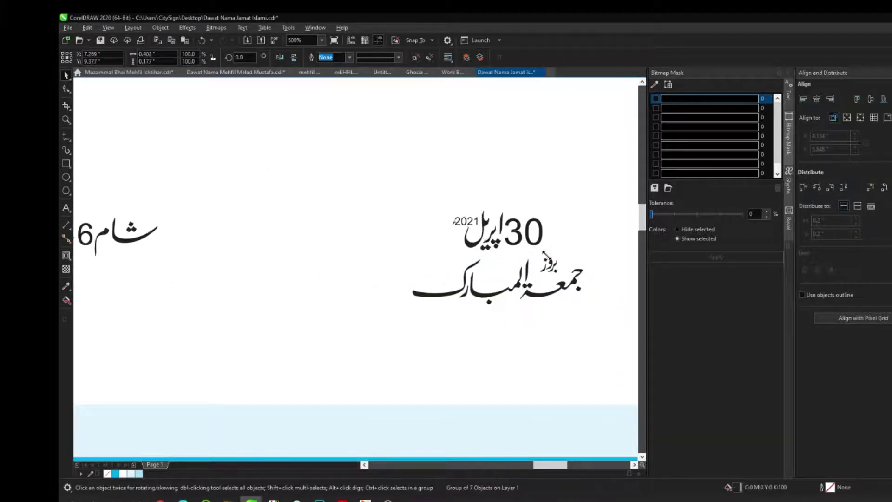
left_click_drag(507, 207, 508, 205)
scroll(446, 205, "down", 2)
left_click_drag(269, 239, 484, 279)
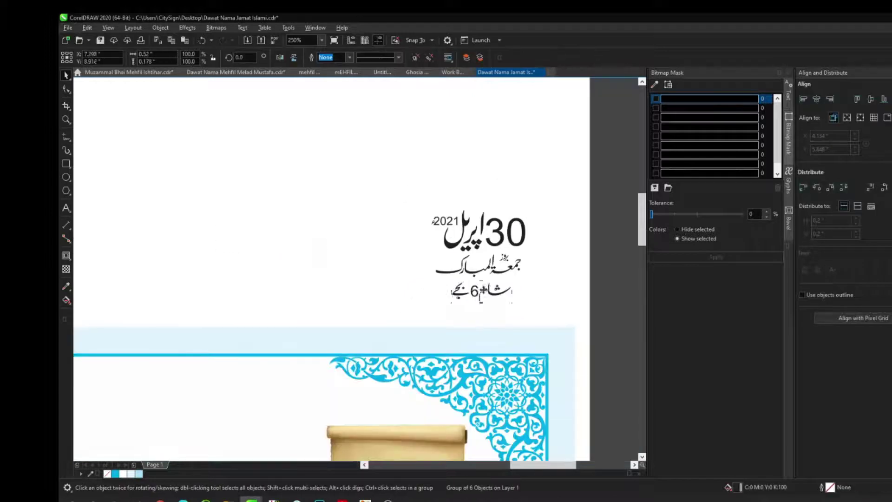
scroll(612, 166, "down", 3)
scroll(595, 250, "up", 3)
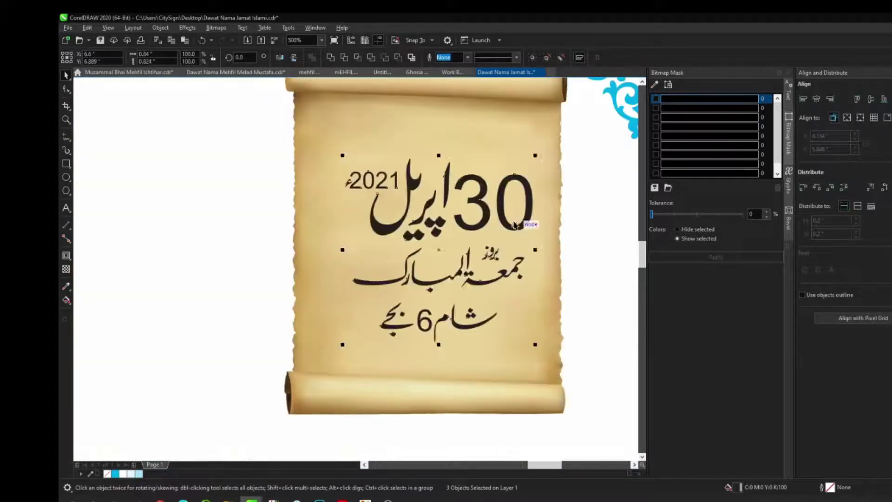
Enlarge the date, day and time lines to fill the right scroll and even out their vertical spacing.
key("Up")
key("Up")
key("Up")
left_click(524, 273)
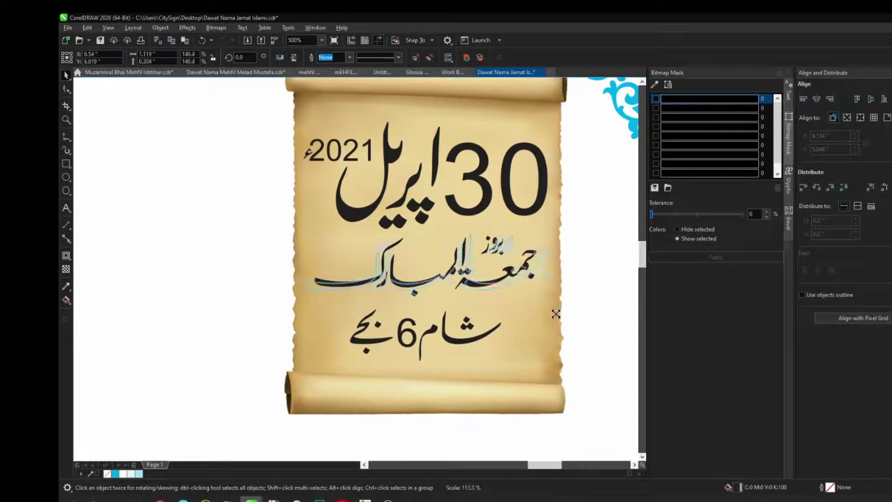
key("Down")
key("Down")
key("Down")
Reposition the colon after بمقام in the venue line.
scroll(462, 251, "down", 2)
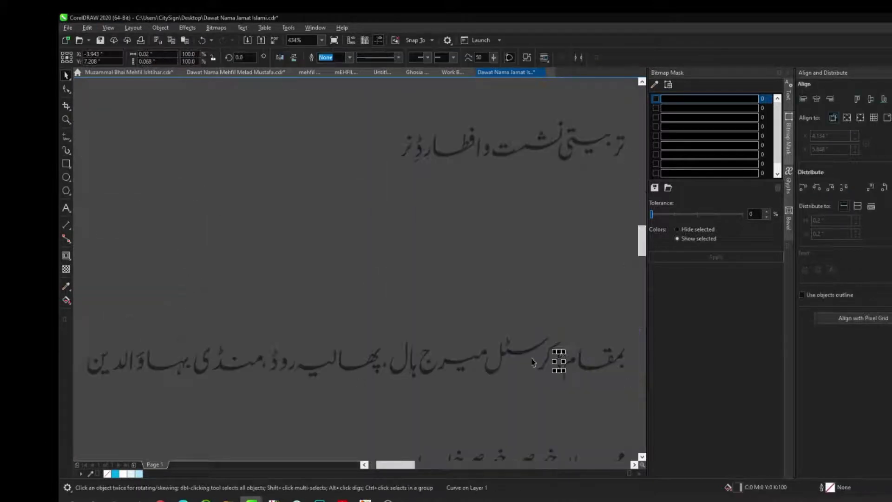
scroll(533, 363, "up", 2)
left_click(418, 283)
left_click_drag(418, 283, 393, 283)
left_click_drag(454, 183, 231, 369)
left_click_drag(254, 336, 241, 335)
key("ctrl+z")
Shift a group of letters in the venue line to the right to correct the word spacing.
scroll(425, 228, "down", 2)
left_click(227, 254)
left_click_drag(230, 220, 76, 292)
scroll(209, 232, "up", 2)
left_click_drag(200, 130, 311, 266)
left_click_drag(299, 225, 329, 225)
Break apart the lettering of الدین in the venue line and lower its two dots.
scroll(297, 195, "up", 2)
scroll(353, 251, "down", 1)
left_click(387, 290)
key("ctrl+k")
left_click_drag(383, 289, 385, 300)
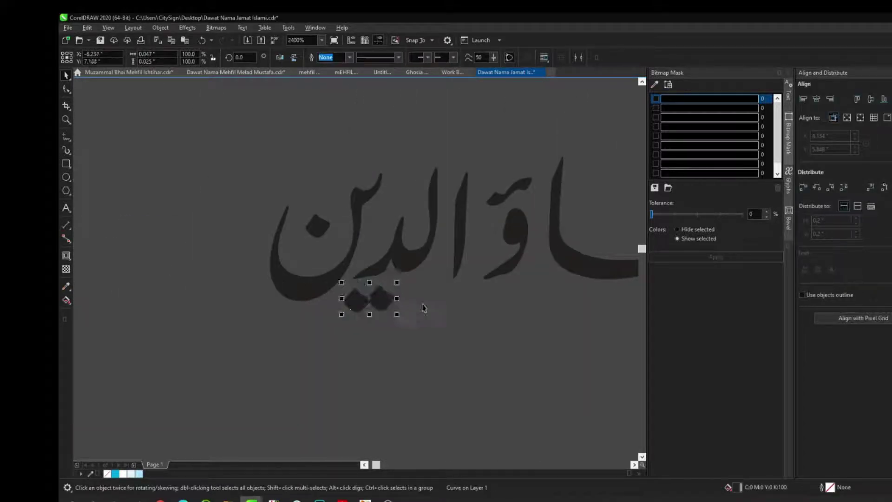
Move the lettering of الدین and the adjoining بہاؤ letters to the right to tighten the spacing of منڈی بہاؤالدین.
left_click_drag(156, 186, 420, 387)
left_click(433, 262, "shift")
left_click_drag(385, 280, 441, 262)
scroll(344, 225, "down", 2)
left_click(296, 191)
scroll(307, 204, "up", 2)
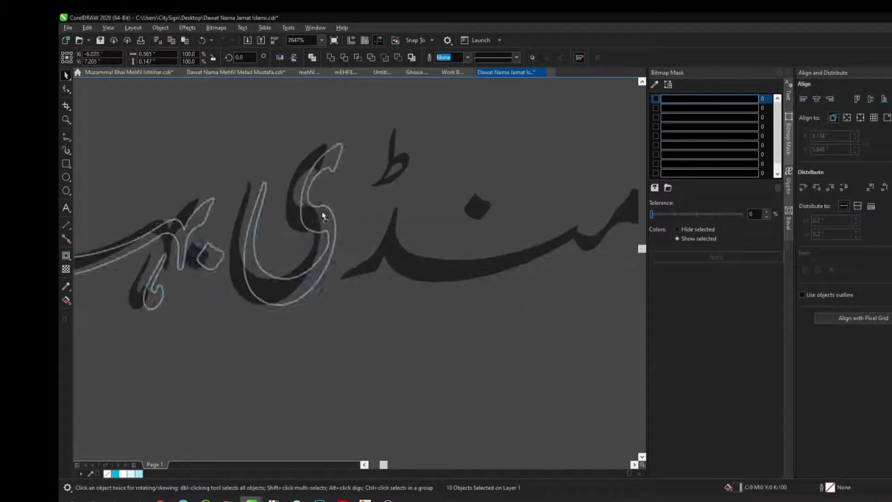
Place the address lines پھالیہ روڈ and منڈی بہاؤالدین one above the other in the lower part of the left scroll.
scroll(319, 215, "down", 3)
left_click_drag(195, 162, 367, 264)
left_click(318, 207, "shift")
scroll(318, 204, "down", 4)
left_click_drag(336, 171, 440, 213)
scroll(439, 212, "up", 4)
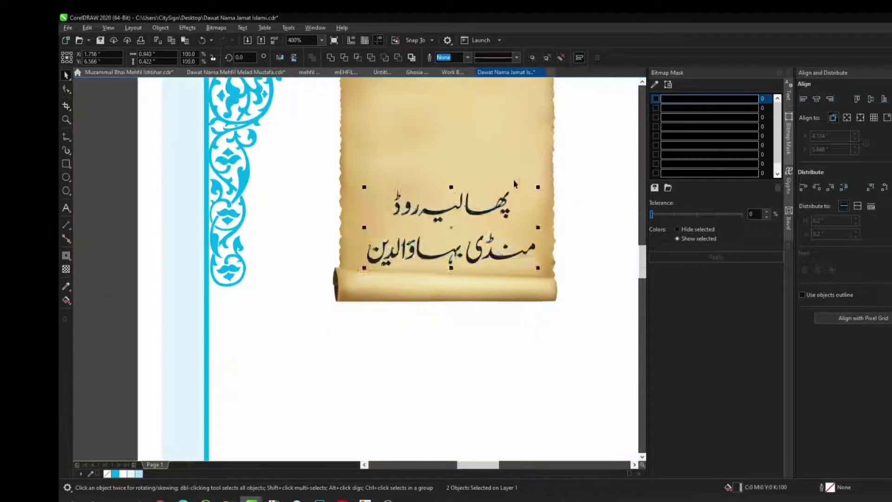
Take کرسٹل out of the venue line and stack it above میرج ہال.
scroll(514, 185, "down", 2)
left_click_drag(185, 150, 261, 188)
key("shift+F2")
left_click(260, 187)
left_click(186, 300)
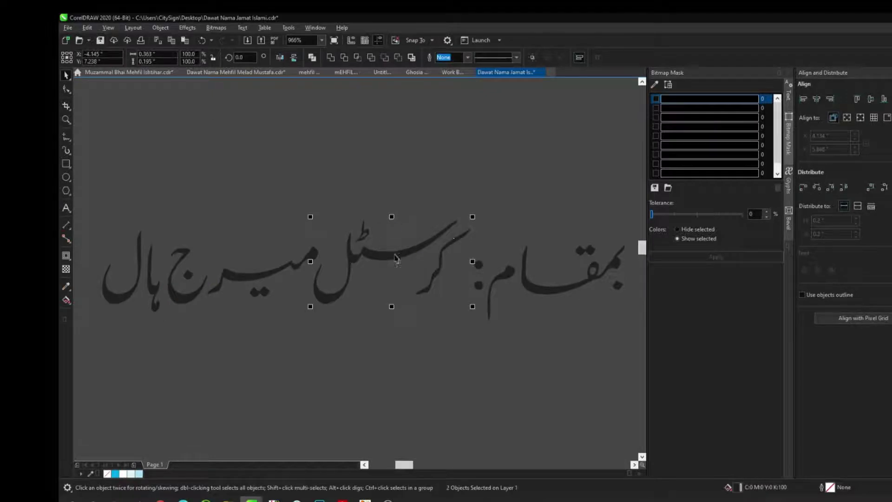
Adjust the outline nodes of the final ل in ہال.
key("shift+F2")
scroll(330, 251, "down", 2)
key("F10")
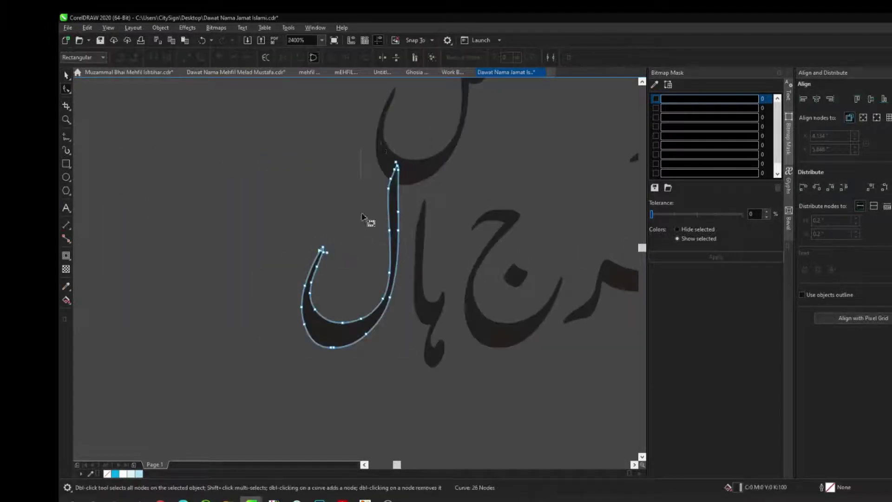
key("space")
Place the grouped کرسٹل میرج ہال lettering above the address on the left scroll and enlarge it to about 0.94 in wide.
scroll(411, 228, "down", 6)
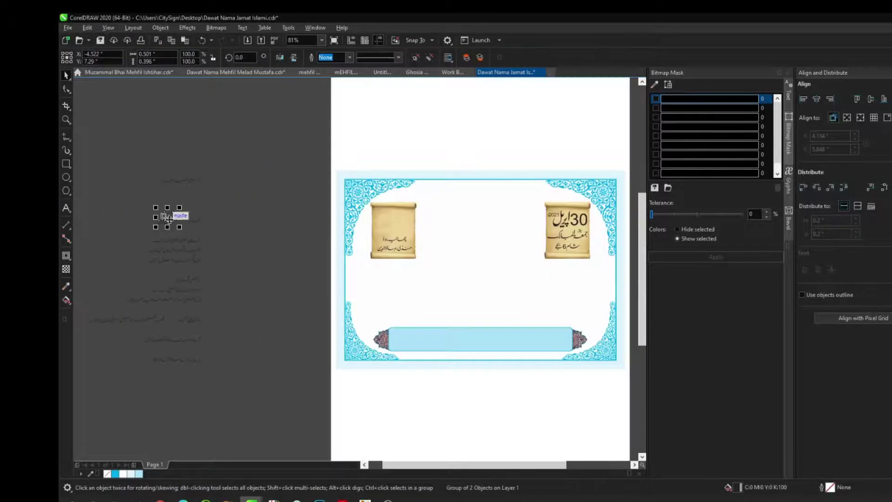
scroll(391, 217, "up", 3)
scroll(392, 218, "down", 2)
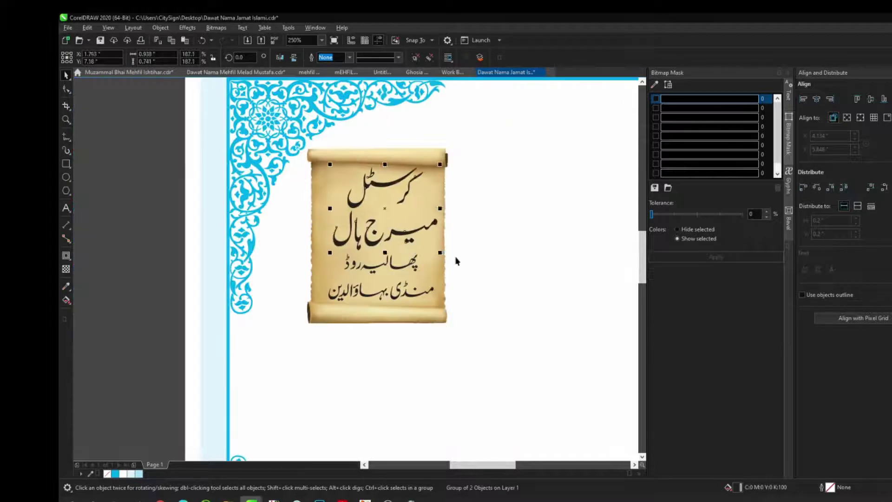
left_click(445, 286)
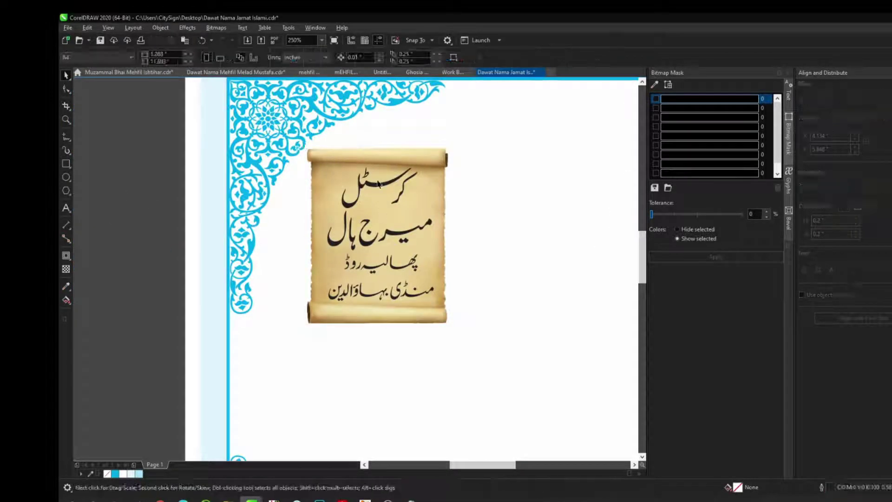
scroll(408, 163, "up", 4)
scroll(392, 233, "down", 3)
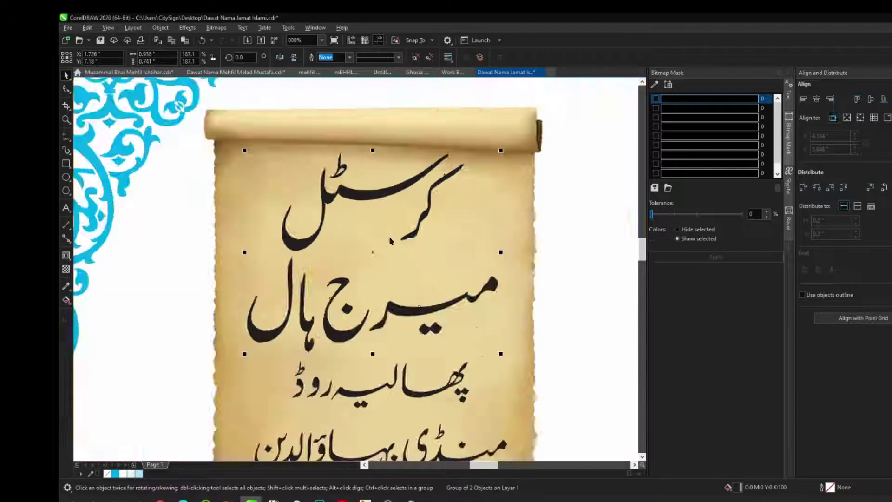
Open the Pakistan Lab Blood Group Card drawing from the desktop search results and close it again.
left_click(149, 184)
key("alt+Tab")
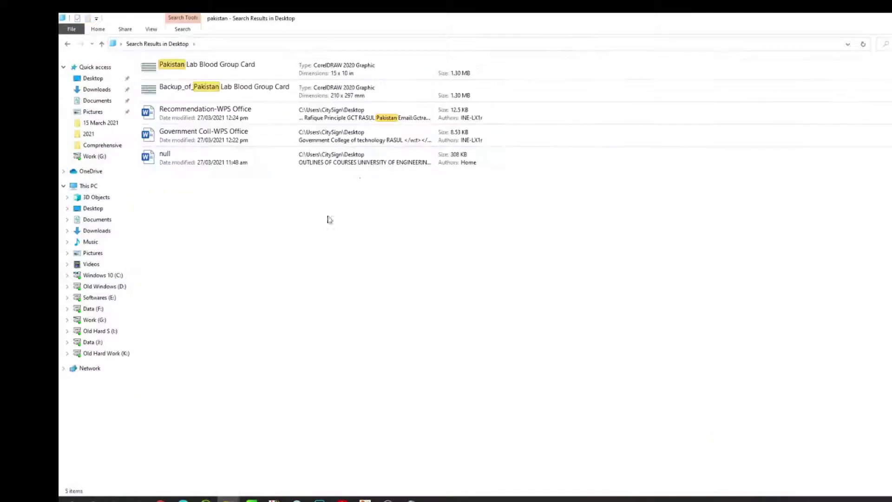
double_click(199, 63)
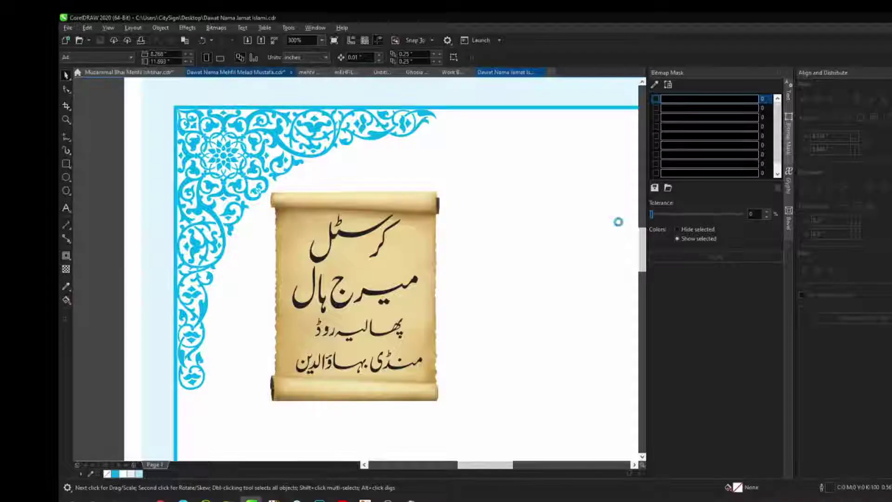
key("alt+f")
key("c")
left_click(436, 344)
Group the venue and address lettering on the left scroll and save the drawing.
left_click(373, 337)
scroll(374, 340, "up", 3)
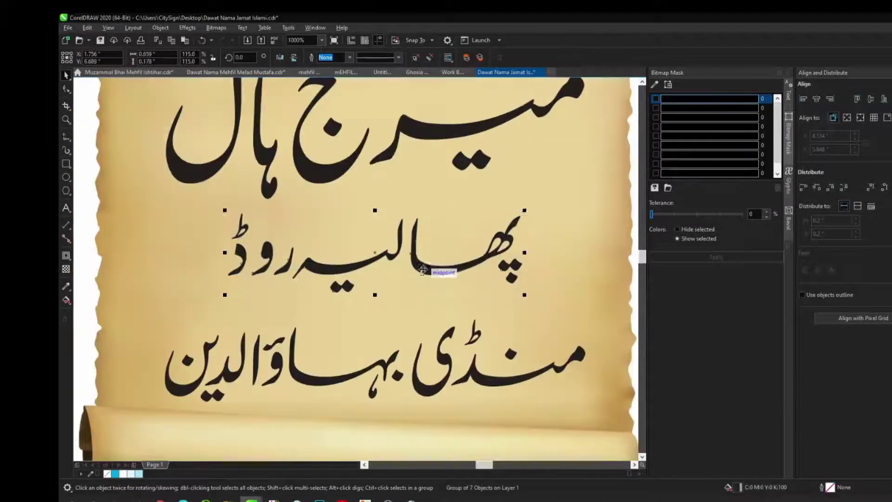
scroll(399, 175, "down", 5)
key("ctrl+g")
left_click(404, 186, "shift")
scroll(414, 242, "down", 1)
key("ctrl+s")
Reposition the ر and its neighbouring two dots at the start of تربیتی in the title line outside the page.
left_click_drag(136, 198, 216, 170)
key("shift+F2")
left_click_drag(636, 228, 595, 309)
key("shift+F2")
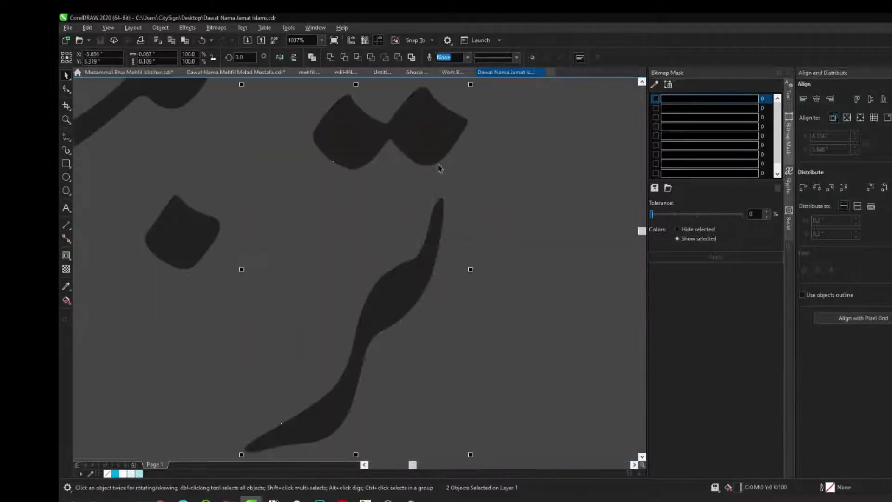
scroll(440, 168, "down", 2)
Raise the و between نشست and افطار above the end of the ت.
left_click(398, 177)
key("ctrl+F2")
scroll(419, 189, "up", 4)
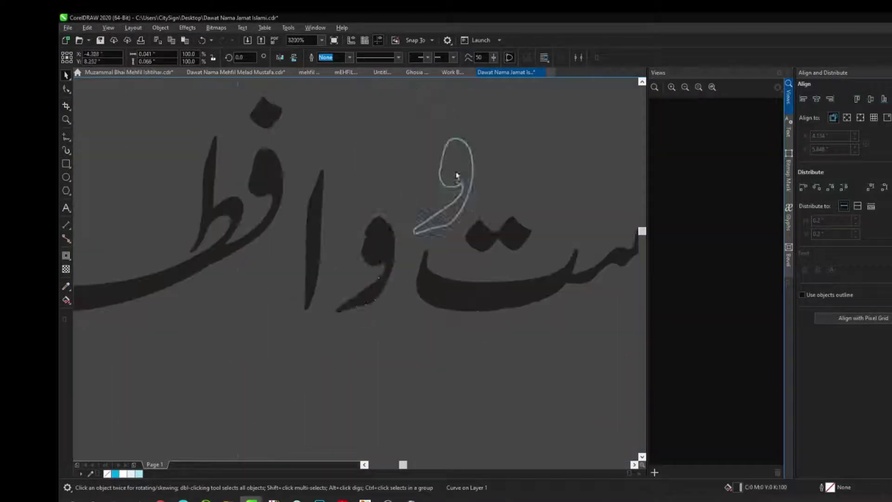
left_click_drag(445, 187, 519, 121)
Adjust the nodes at the left end of the ت in نشست.
left_click(455, 307)
key("F10")
left_click_drag(397, 247, 454, 336)
key("space")
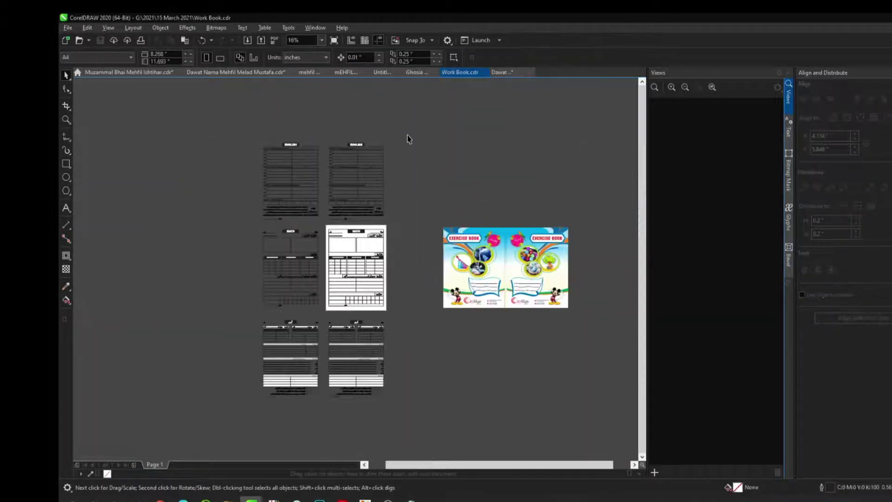
Switch from the Work Book drawing back to Dawat Nama Jamat Islami through the recent files.
left_click(67, 27)
mouse_move(93, 79)
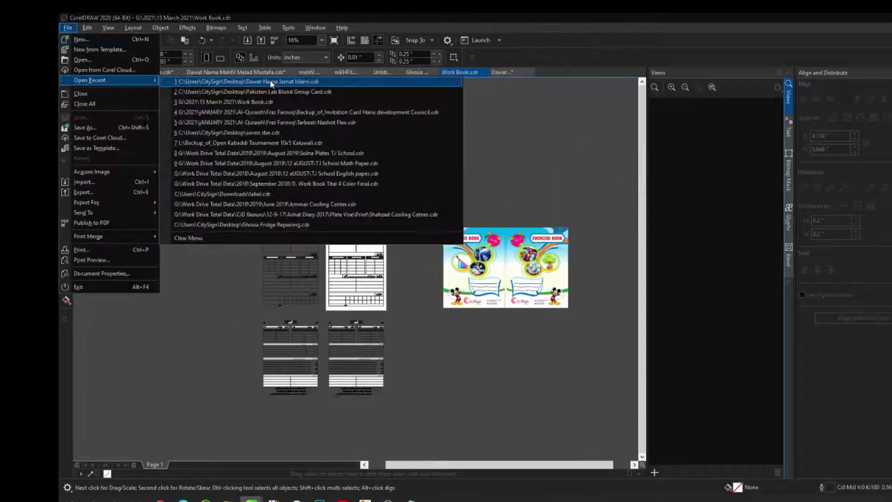
left_click(269, 89)
Move the ر of ڈنر closer to the ڈ and group the whole title lettering.
key("F2")
left_click_drag(257, 147, 365, 221)
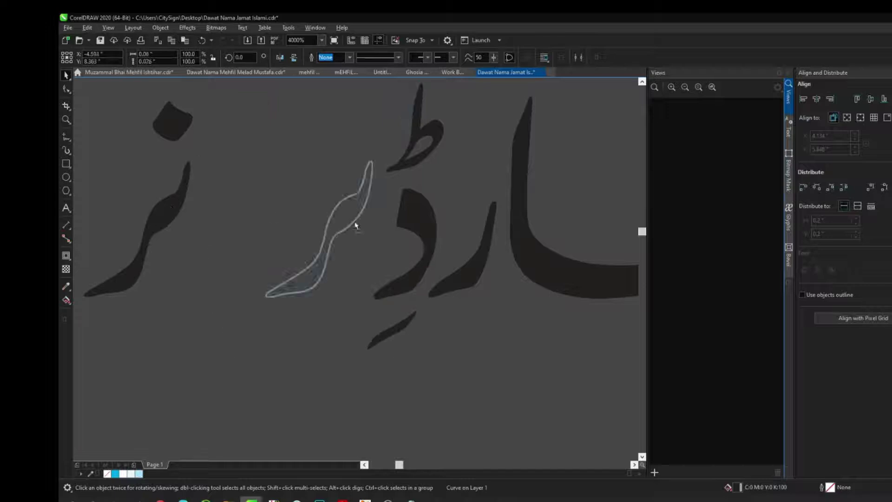
scroll(298, 244, "down", 5)
left_click_drag(367, 188, 641, 300)
key("ctrl+g")
Place the title between the two scrolls, enlarged to about 3.35 in wide and centred on the page.
key("F4")
key("p")
left_click_drag(502, 263, 541, 256)
left_click(553, 232, "shift")
key("e")
left_click(515, 227)
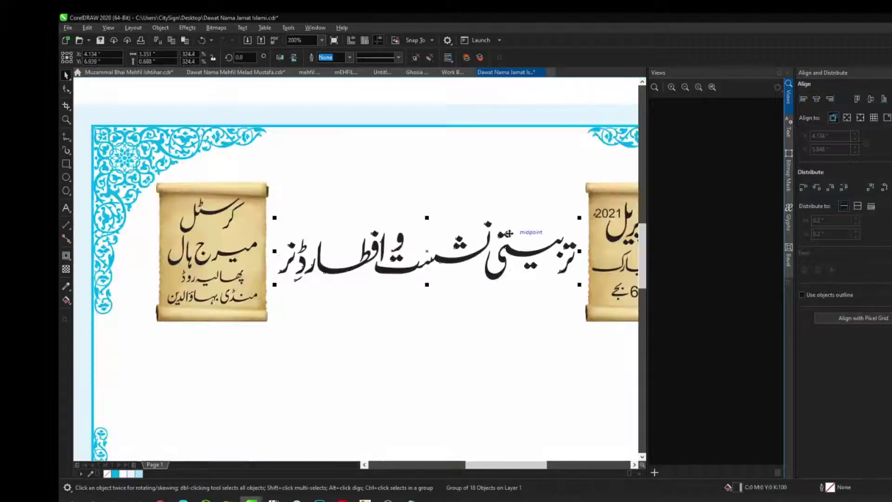
Split the title into separately grouped تربیتی نشست and افطار ڈنر, arranging them above and below the و.
key("ctrl+u")
key("shift+F9")
left_click_drag(386, 223, 271, 294)
key("ctrl+g")
left_click_drag(397, 243, 336, 228)
left_click_drag(361, 175, 581, 321)
key("ctrl+g")
left_click_drag(513, 251, 403, 192)
Centre the three title lines on one another and group them as a larger heading between the scrolls.
left_click_drag(493, 302, 228, 87)
key("c")
key("ctrl+g")
left_click_drag(372, 197, 450, 226)
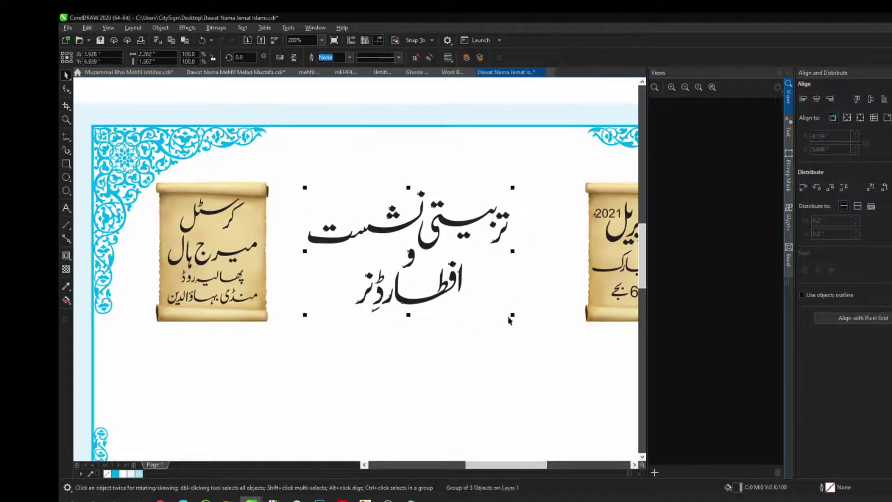
scroll(503, 326, "down", 4)
key("Escape")
Nudge the light-blue banner with its ornamental ends upward to leave room for text above the lower border.
key("F2")
left_click_drag(333, 299, 593, 398)
left_click(504, 258)
key("Up")
key("Up")
key("Up")
key("Up")
key("Up")
key("Up")
key("Up")
key("Up")
key("Up")
key("Up")
key("Up")
key("Up")
key("Up")
key("Up")
key("Up")
key("Up")
key("Up")
key("Up")
key("Escape")
Draw a vertical divider line about 0.33 in tall between the banner and the lower border.
key("F2")
left_click_drag(219, 226, 500, 319)
key("F5")
left_click_drag(357, 253, 357, 307)
key("shift+F2")
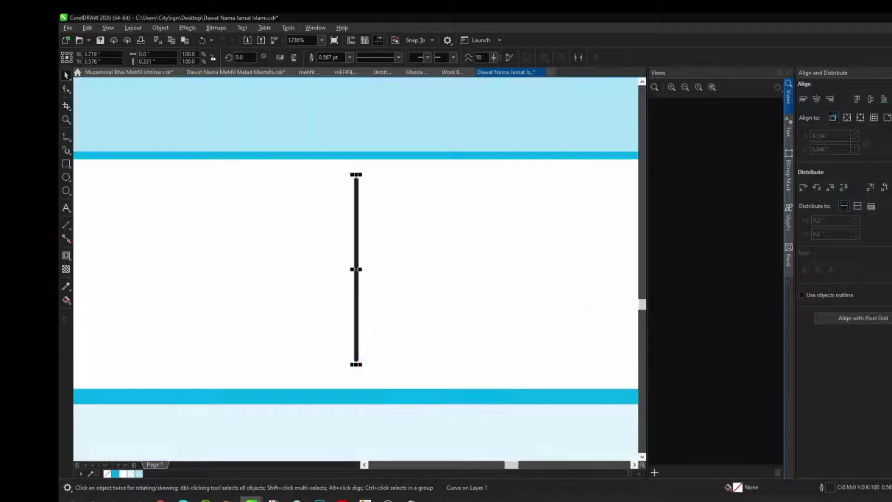
Place the two closing notice lines on either side of the divider beneath the banner.
key("F4")
left_click(173, 356)
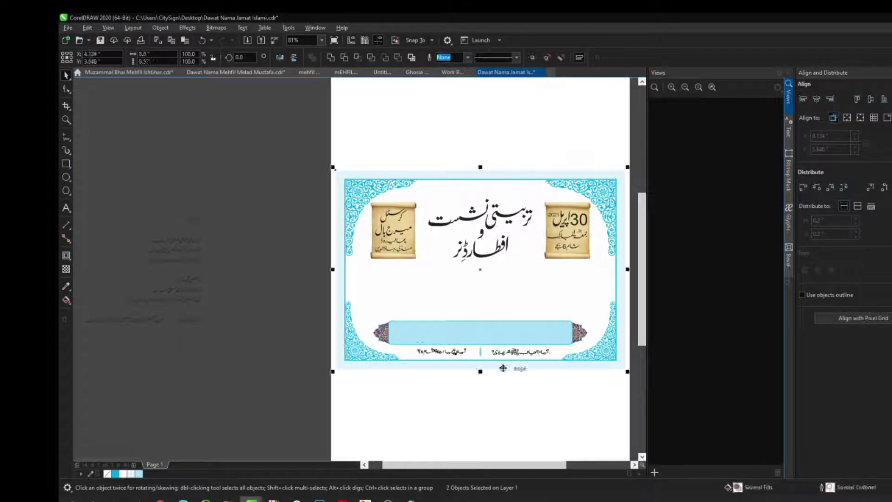
left_click(503, 371)
Draw a rectangle about 0.28 by 0.56 in over the banner's right end and convert it to a curve with a slanted bottom edge.
scroll(504, 371, "up", 4)
left_click_drag(597, 217, 598, 218)
key("F6")
mouse_move(415, 142)
left_mouse_down()
mouse_move(454, 251)
mouse_move(501, 311)
left_mouse_up()
key("ctrl+q")
key("space")
key("space")
left_click_drag(442, 141, 442, 161)
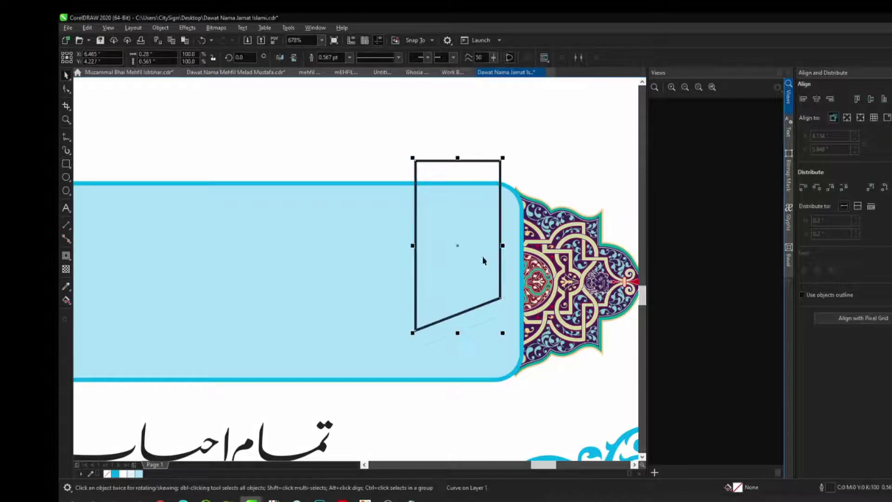
Fill the slanted shape with blue (C100 M100) and join it with a mirrored copy on its left into a pointed tab.
left_click(891, 177)
left_click_drag(503, 245, 402, 245)
right_click(402, 246)
left_click(458, 245, "shift")
key("ctrl+l")
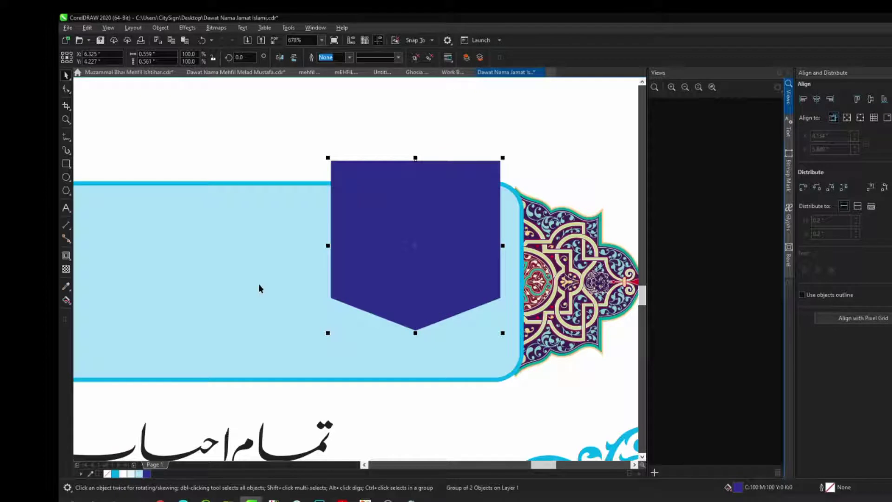
Put a wider cyan (C100) copy behind the blue tab as a folded edge and ungroup its pieces.
left_click_drag(329, 320, 307, 322)
left_click(115, 474)
key("shift+Page_Down")
key("ctrl+Page_Up")
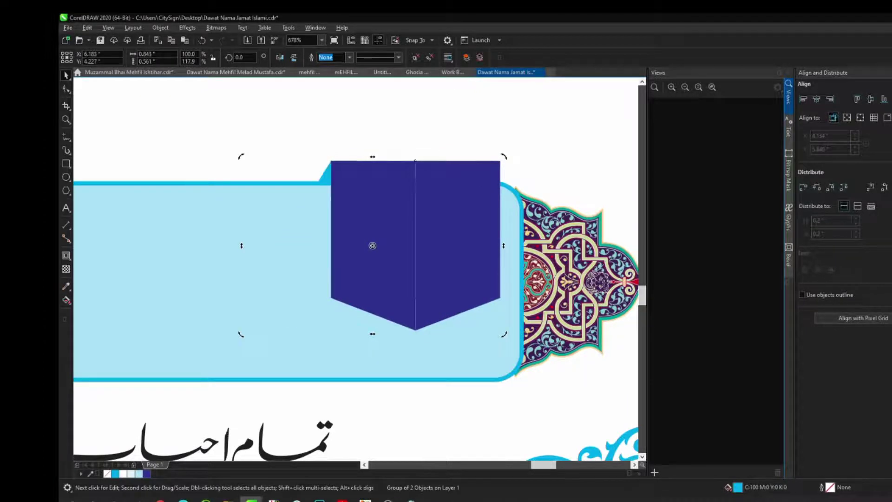
scroll(574, 191, "down", 2)
left_click(496, 226)
key("shift+F2")
key("ctrl+u")
left_click(334, 60)
Ungroup the department name line beside the page as needed and shift its opening letters and marks for tighter spacing.
scroll(510, 362, "down", 5)
left_click(160, 318)
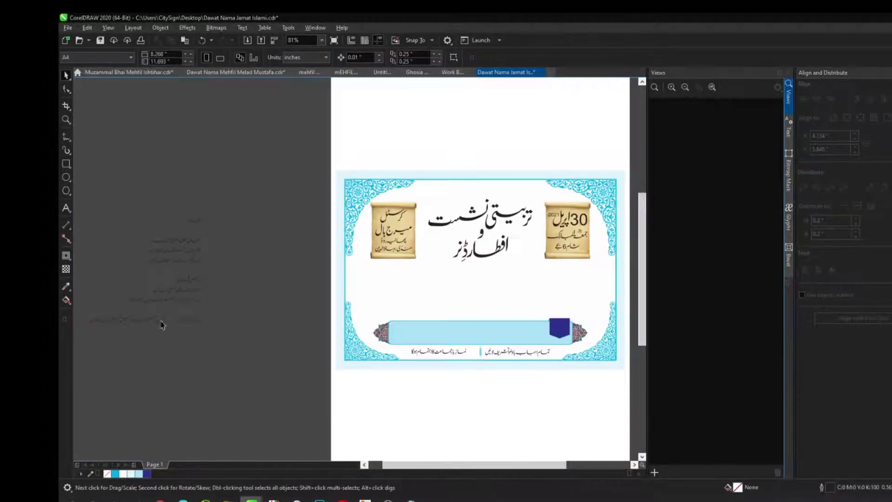
scroll(314, 312, "up", 5)
left_click_drag(315, 312, 231, 339)
scroll(207, 258, "up", 4)
left_click_drag(350, 266, 403, 263)
left_click(243, 92)
scroll(362, 260, "down", 1)
Close the gaps between the word clusters of the department name line and group the moved letters.
left_click(231, 280)
left_click(352, 263, "shift")
left_click_drag(233, 229, 328, 174)
scroll(328, 174, "down", 3)
scroll(286, 163, "up", 2)
left_click_drag(326, 235, 284, 235)
scroll(365, 186, "down", 1)
left_click_drag(378, 112, 200, 261)
left_click_drag(281, 189, 264, 189)
left_click_drag(377, 116, 95, 260)
left_click_drag(157, 199, 223, 199)
scroll(330, 245, "down", 1)
left_click_drag(228, 165, 519, 272)
key("ctrl+g")
Even out the letters and dots of the closing word بہاؤالدین in the department name line.
scroll(321, 231, "down", 1)
key("F2")
left_click_drag(167, 199, 348, 274)
left_click_drag(452, 262, 445, 284)
scroll(247, 239, "up", 2)
left_click(458, 335)
left_click(432, 284, "shift")
left_click_drag(297, 249, 325, 249)
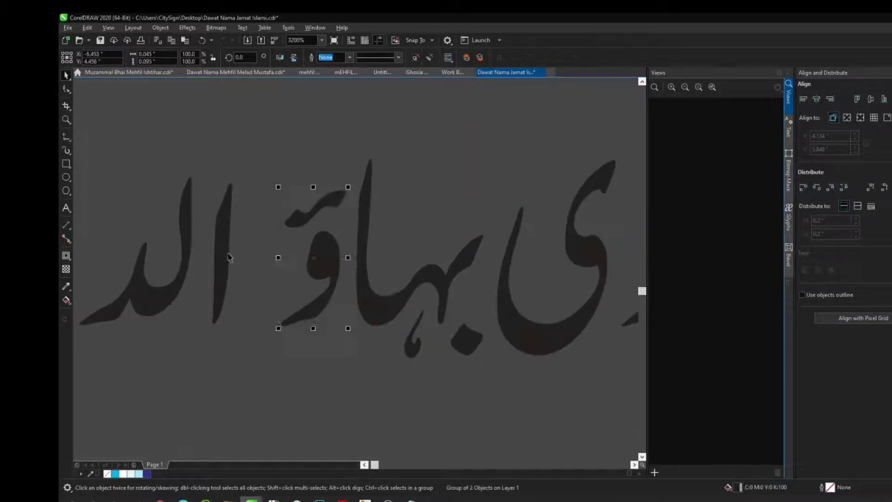
scroll(224, 265, "down", 3)
left_click_drag(106, 200, 259, 313)
scroll(392, 276, "up", 3)
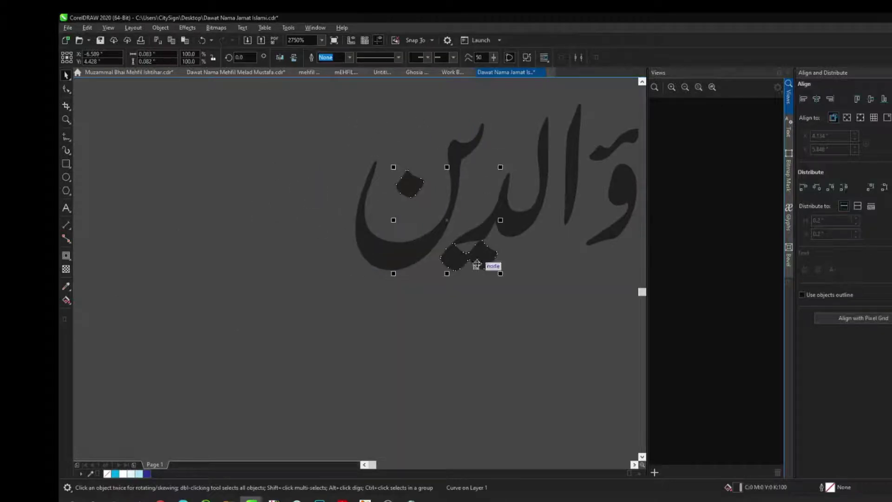
Place the department name line on the light-blue banner and enlarge it to fill the space beside the blue tab.
scroll(471, 249, "down", 4)
left_click(490, 230)
scroll(402, 288, "up", 2)
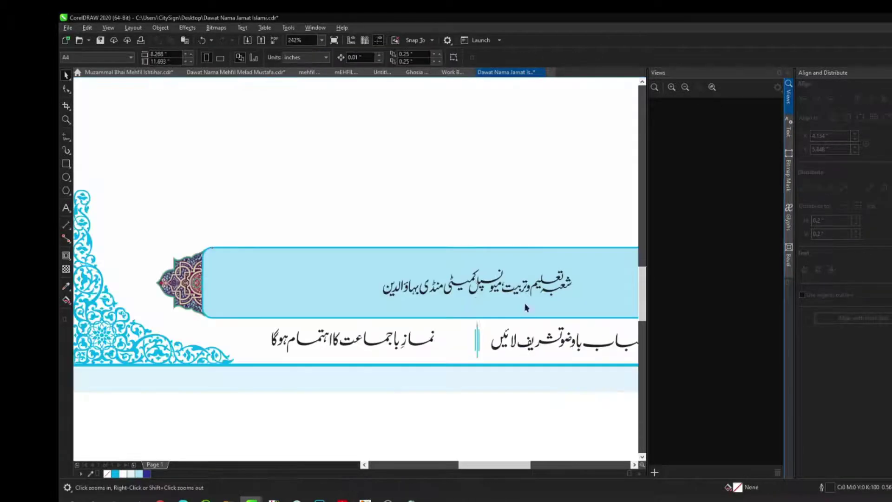
left_click_drag(381, 300, 273, 318)
scroll(466, 278, "down", 1)
key("Left")
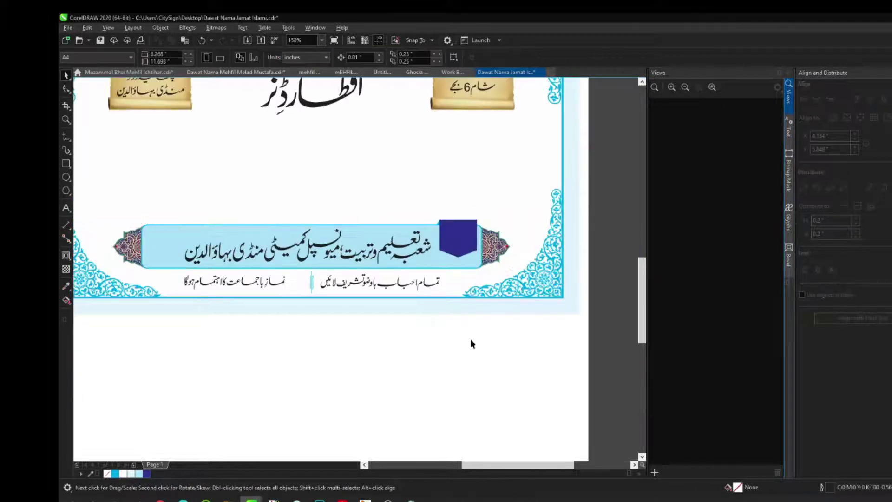
In File Explorer, search drive F: for "day", copy the file Al Dayi Al Khair and paste it into the invitation.
key("alt+Tab")
left_click(84, 309)
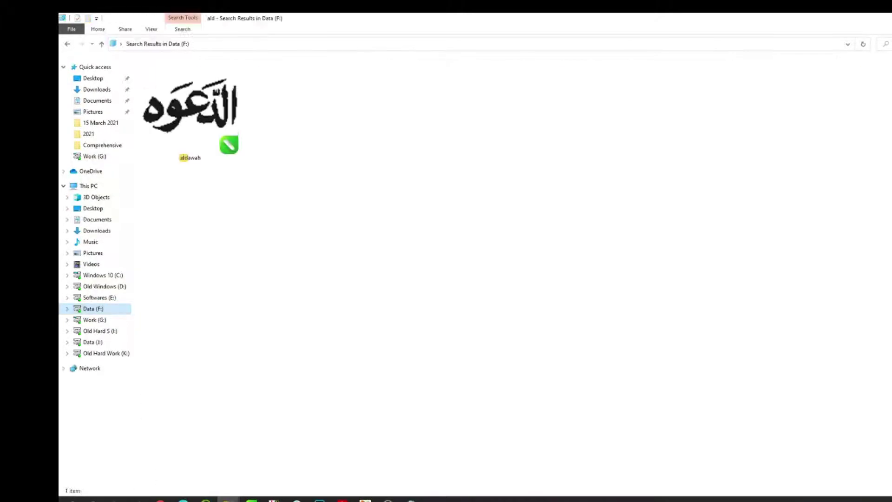
key("BackSpace")
key("BackSpace")
key("BackSpace")
type("day")
left_click(654, 119)
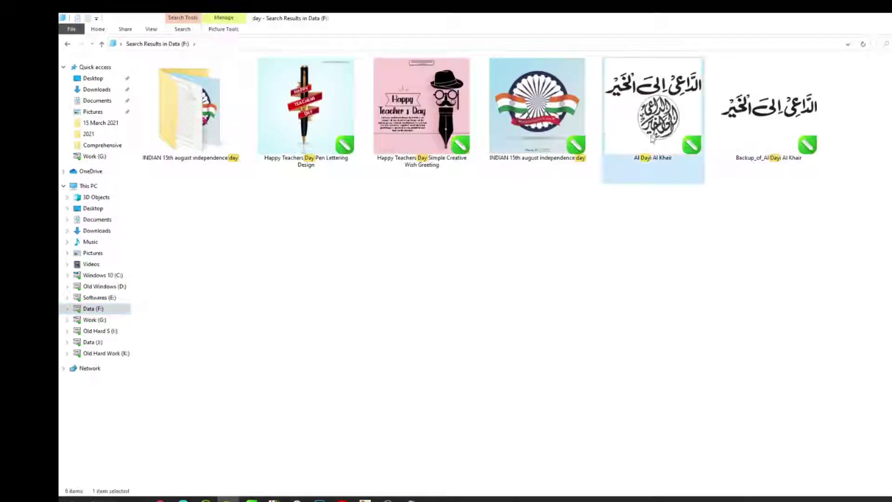
key("ctrl+c")
key("alt+Tab")
key("ctrl+v")
Ungroup the pasted calligraphy and fit its round emblem inside the pointed blue tab on the banner.
scroll(418, 240, "down", 1)
left_click_drag(387, 235, 572, 300)
key("shift+F2")
key("ctrl+u")
key("Escape")
scroll(443, 262, "down", 2)
left_click_drag(450, 262, 289, 270)
key("ctrl+z")
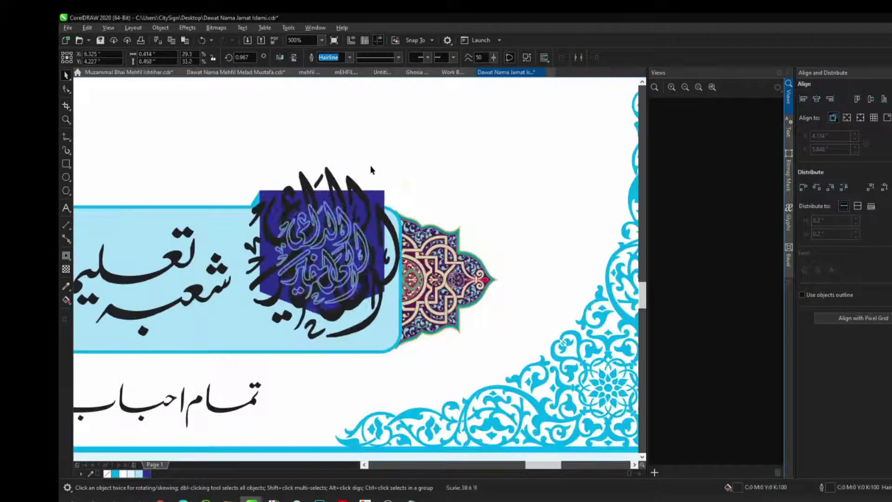
scroll(365, 232, "up", 2)
scroll(365, 232, "down", 5)
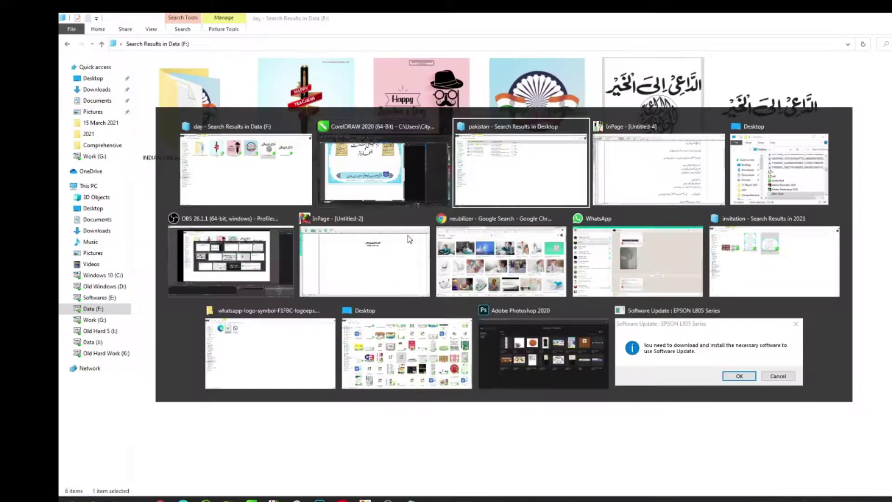
Switch to File Explorer and open the Posters Data folder inside CDR FILES on drive F:.
key("Escape")
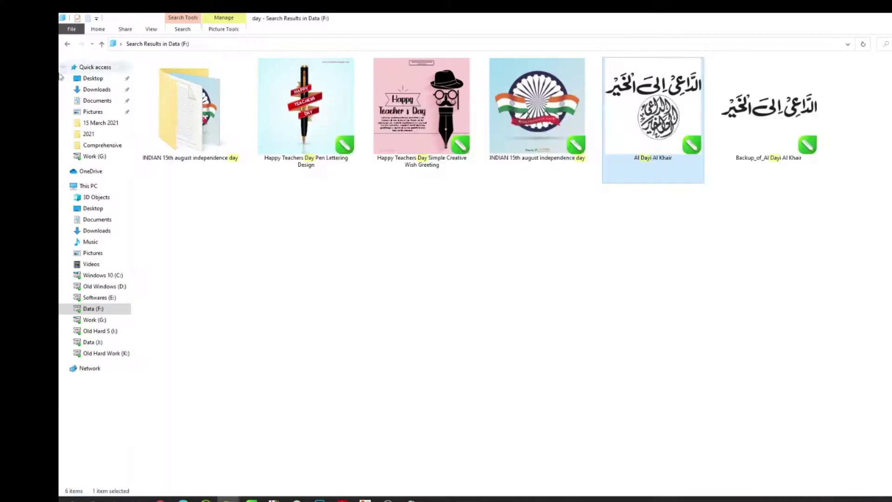
left_click(68, 44)
double_click(788, 111)
double_click(734, 249)
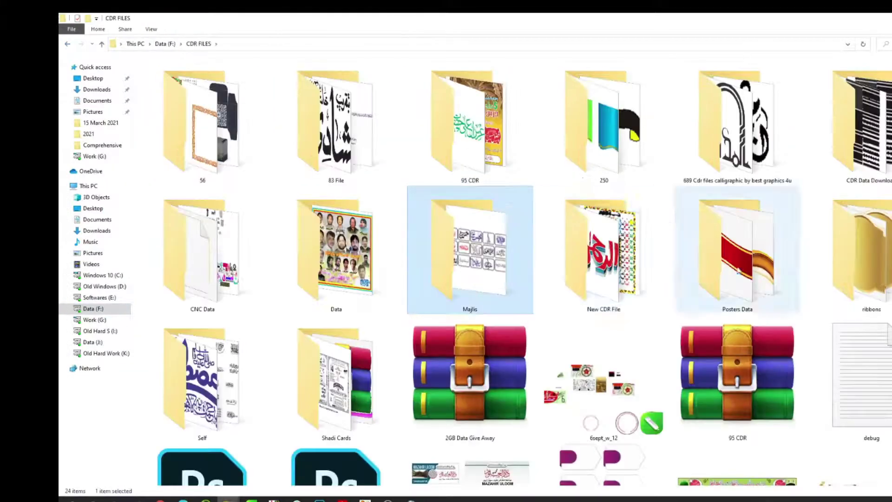
Copy the hanging lanterns picture pngegg (AAA) from Posters Data and paste it into the invitation.
left_click(498, 275)
key("Down")
key("Down")
key("Down")
key("Down")
key("Up")
key("Right")
key("Right")
key("Right")
key("Right")
key("Right")
key("Right")
key("ctrl+c")
key("alt+Tab")
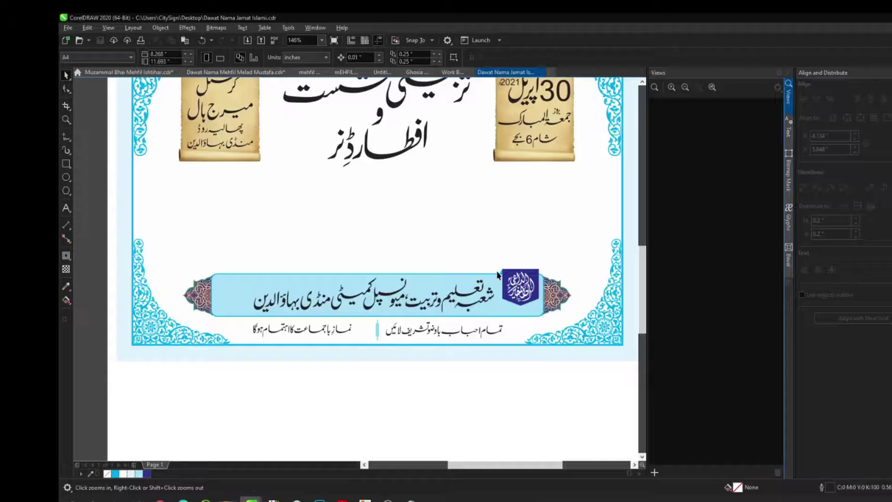
key("ctrl+v")
Scale the lanterns picture to about 1.59 by 1.59 in and place it between the venue scroll and the title.
key("F4")
left_click_drag(301, 106, 384, 211)
left_click_drag(443, 279, 400, 233)
scroll(400, 233, "up", 2)
left_click_drag(400, 275, 377, 274)
left_click_drag(437, 322, 422, 307)
scroll(376, 299, "up", 2)
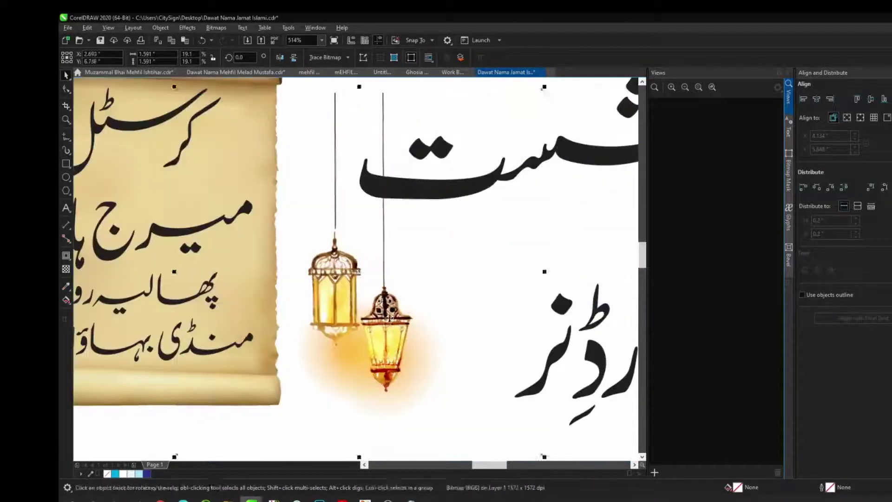
scroll(502, 227, "down", 5)
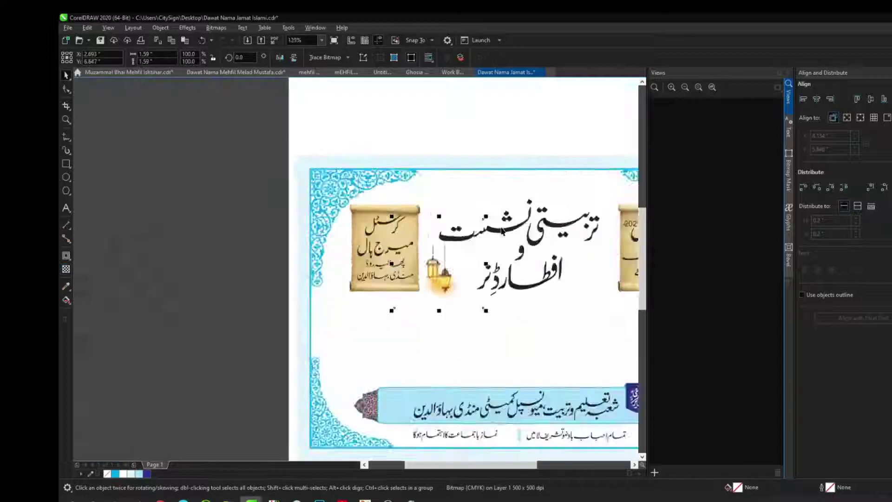
Color the central title lettering red.
left_click(504, 232)
scroll(558, 219, "up", 4)
scroll(553, 198, "down", 4)
left_click(442, 116)
Try the ornament sheet pngegg (46) from Posters Data in the invitation and delete it.
left_click(228, 500)
left_click(789, 239)
key("alt+Tab")
key("alt+Tab")
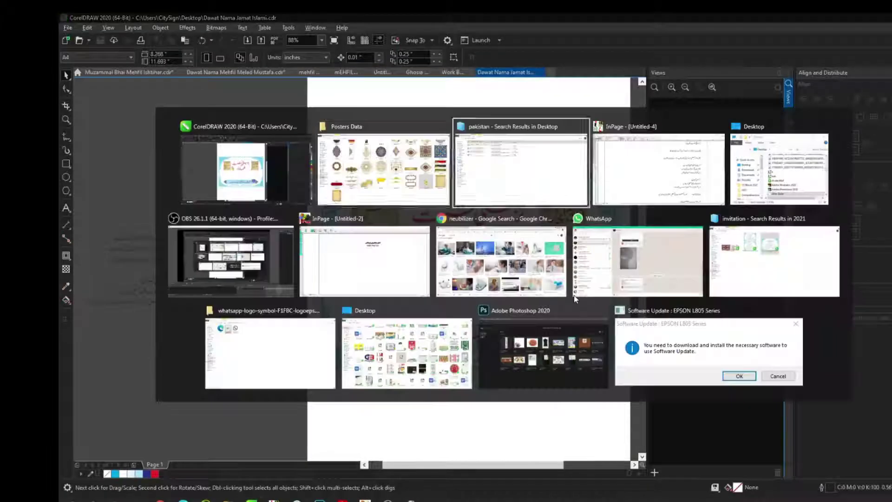
left_click(287, 255)
scroll(287, 320, "up", 5)
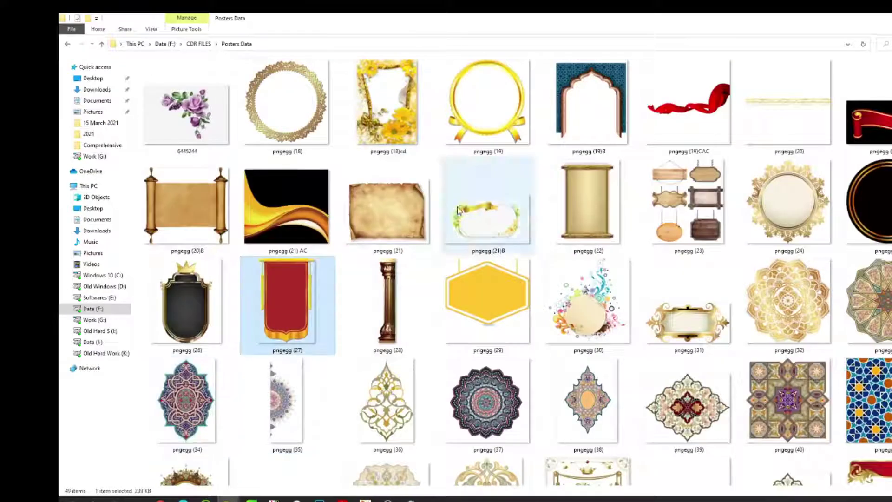
scroll(570, 219, "down", 5)
left_click(571, 220)
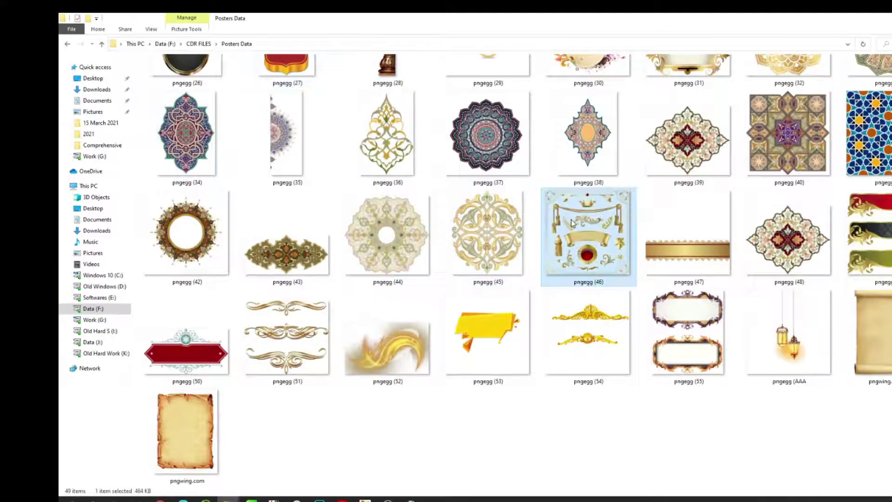
key("ctrl+c")
key("alt+Tab")
key("ctrl+v")
scroll(483, 186, "down", 4)
left_click_drag(526, 200, 228, 200)
key("shift+F2")
key("Delete")
Copy the wooden signboards picture pngegg (23) from Posters Data and paste it into the invitation document.
key("alt+Tab")
key("Home")
key("Home")
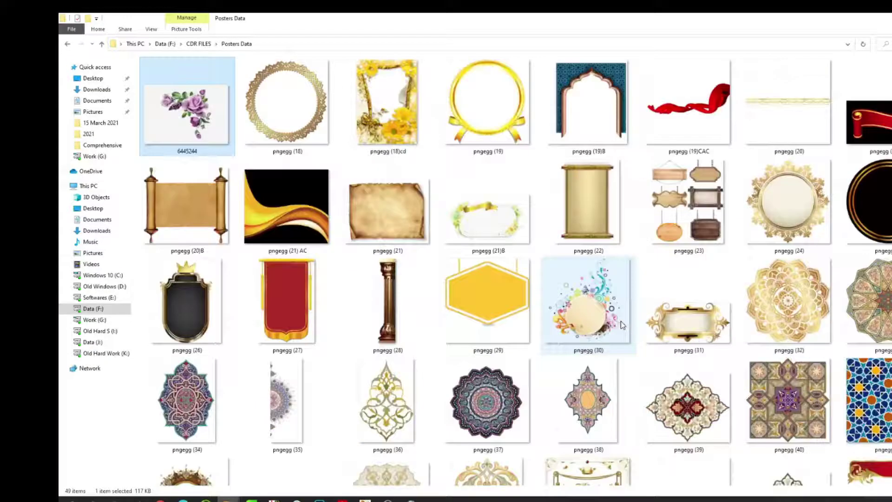
key("Down")
key("Right")
key("Right")
key("Right")
key("Right")
key("Right")
key("ctrl+c")
key("alt+Tab")
key("ctrl+v")
Reshape the signboards picture's boundary with the Shape tool to isolate the single hanging board with chains.
key("shift+F2")
key("F10")
left_click_drag(179, 349, 558, 483)
left_click_drag(514, 414, 527, 154)
scroll(248, 168, "down", 1)
left_click_drag(251, 139, 345, 292)
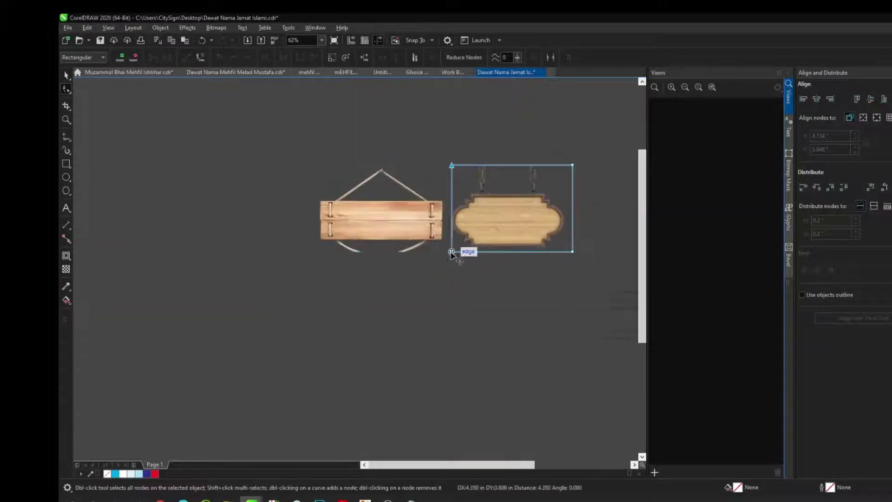
left_click_drag(452, 255, 451, 253)
key("space")
key("shift+F2")
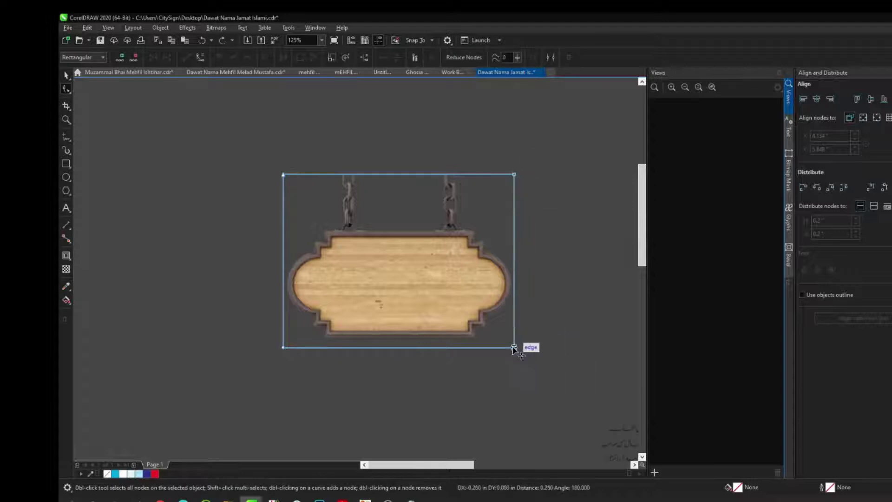
Try adjusting the isolated hanging board and delete it.
scroll(513, 349, "down", 1)
left_click(563, 227)
left_click_drag(483, 248, 496, 249)
left_click_drag(535, 271, 529, 267)
left_click_drag(467, 241, 475, 241)
scroll(534, 212, "up", 2)
key("Delete")
scroll(534, 211, "down", 2)
scroll(212, 240, "down", 2)
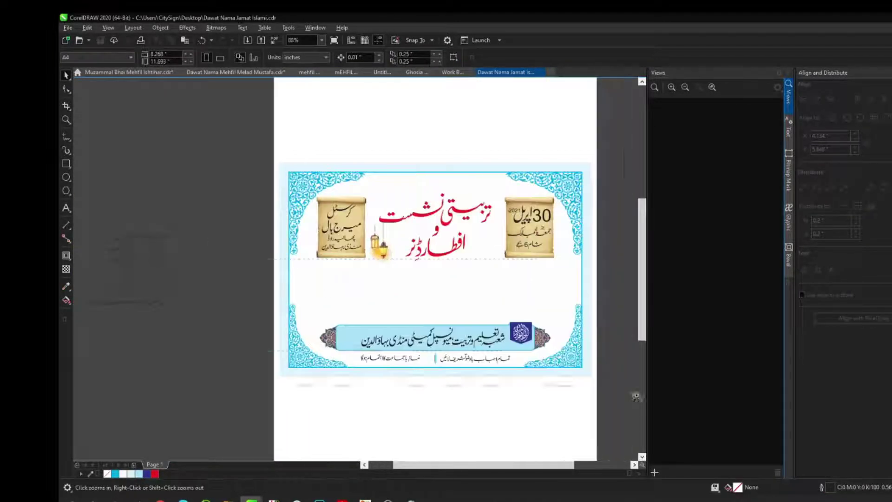
Look through the 56 and 83 File folders in CDR FILES and open the frame collection Vector.cdr.
scroll(454, 229, "up", 3)
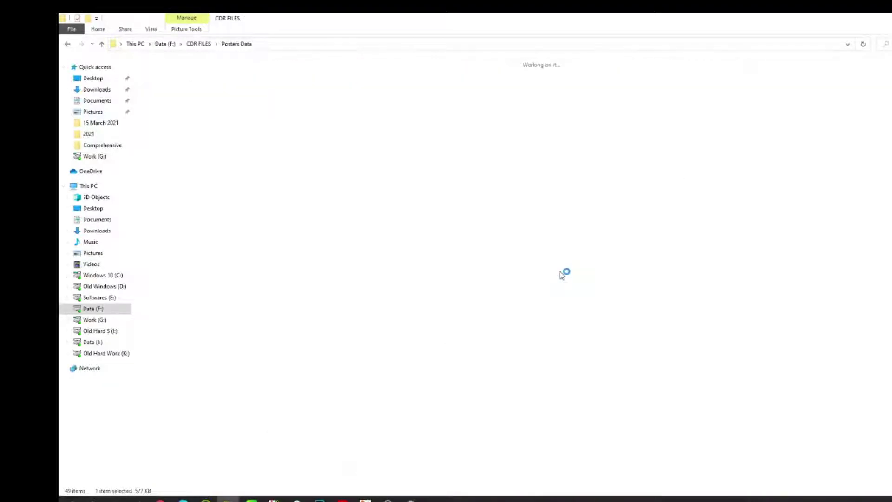
key("BackSpace")
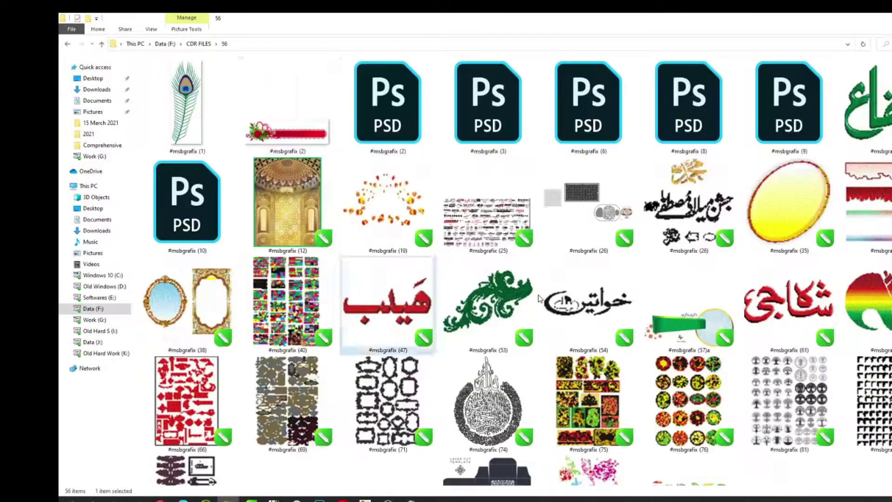
scroll(539, 298, "down", 5)
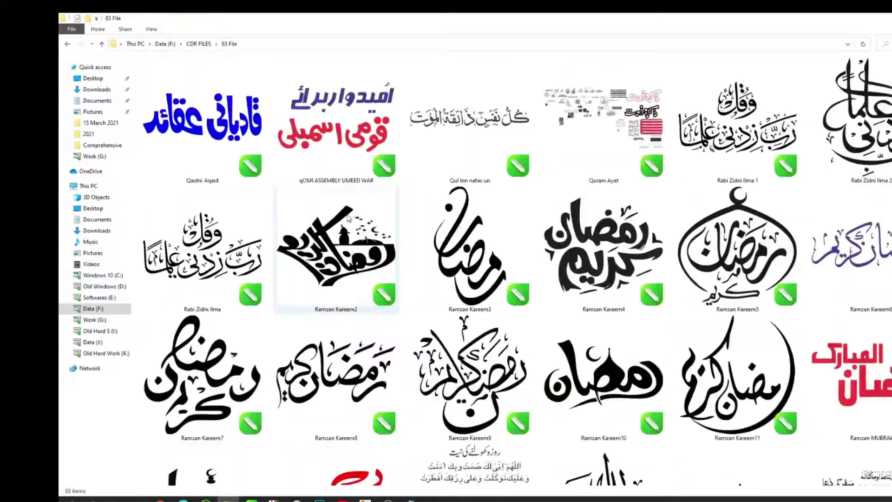
scroll(349, 218, "down", 10)
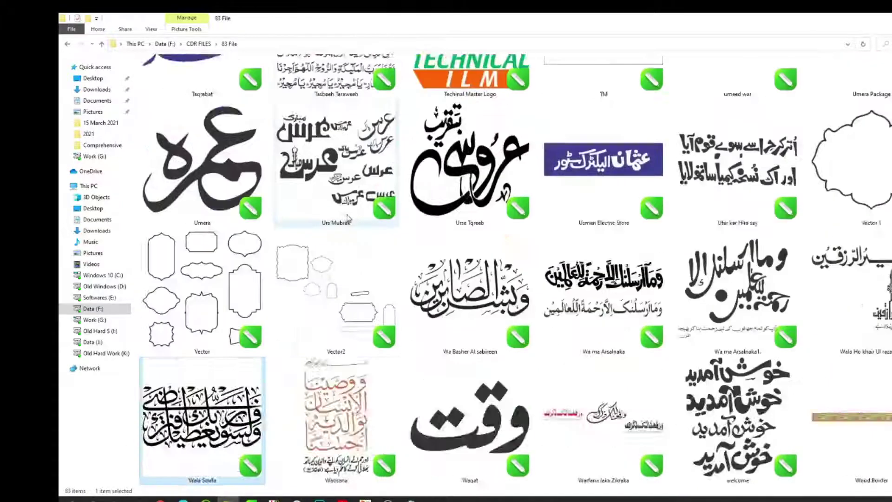
scroll(349, 218, "up", 1, "ctrl")
scroll(349, 219, "down", 1)
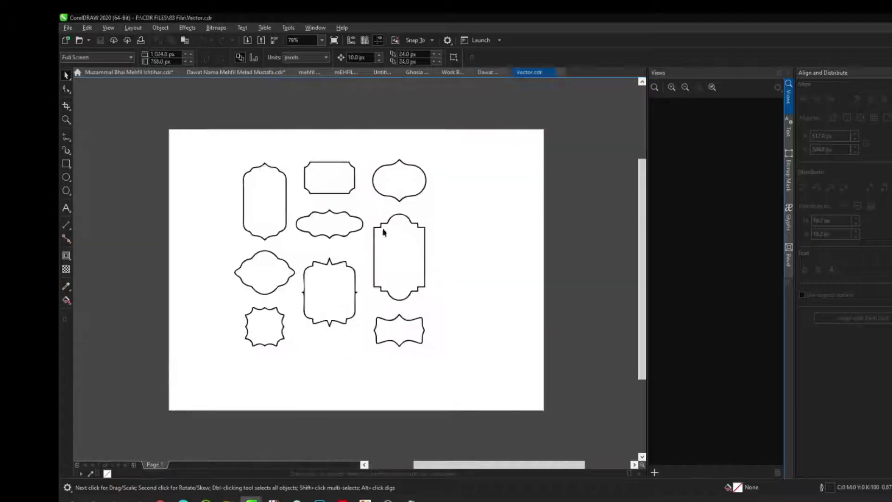
Copy the tall pointed frame from Vector.cdr into the invitation, turn it horizontal and stretch it to about 4.68 by 1.48 in above the banner.
left_click(286, 195)
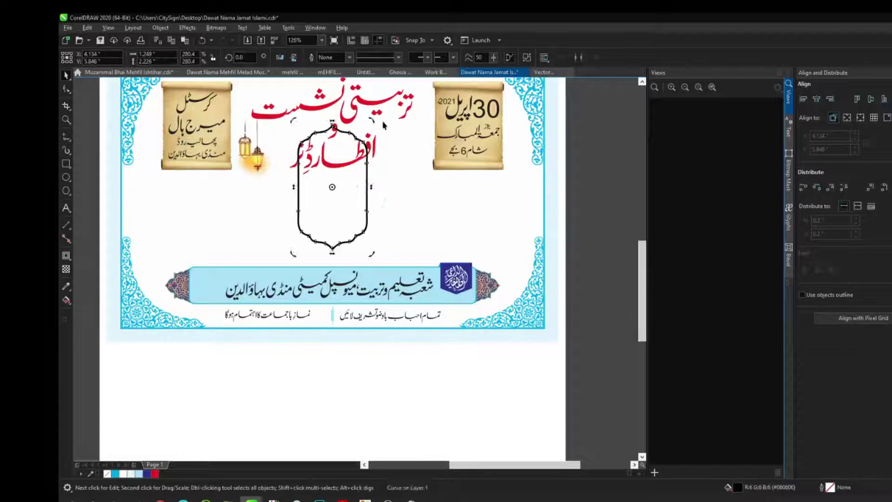
left_click_drag(505, 200, 521, 200)
key("F10")
left_click_drag(365, 168, 312, 261)
key("space")
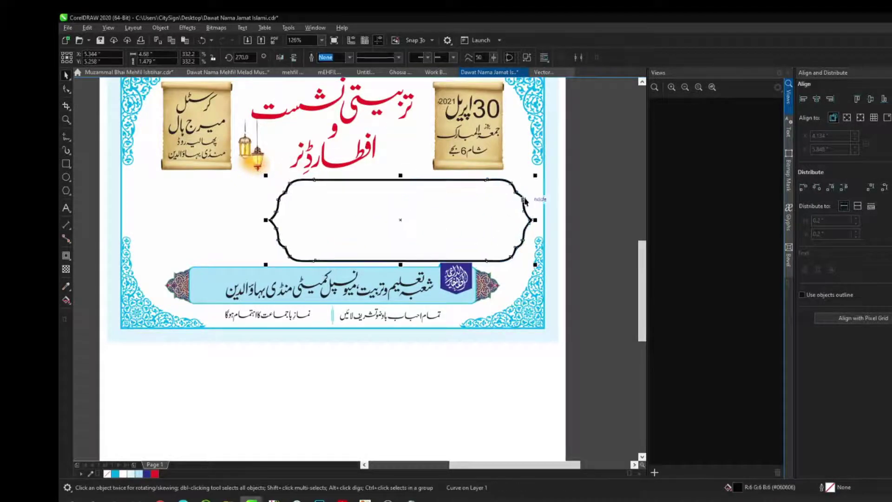
Add a shorter copy of the pointed frame beside the first by shifting its end nodes, spanning the card's width together.
key("F10")
left_click_drag(313, 176, 428, 298)
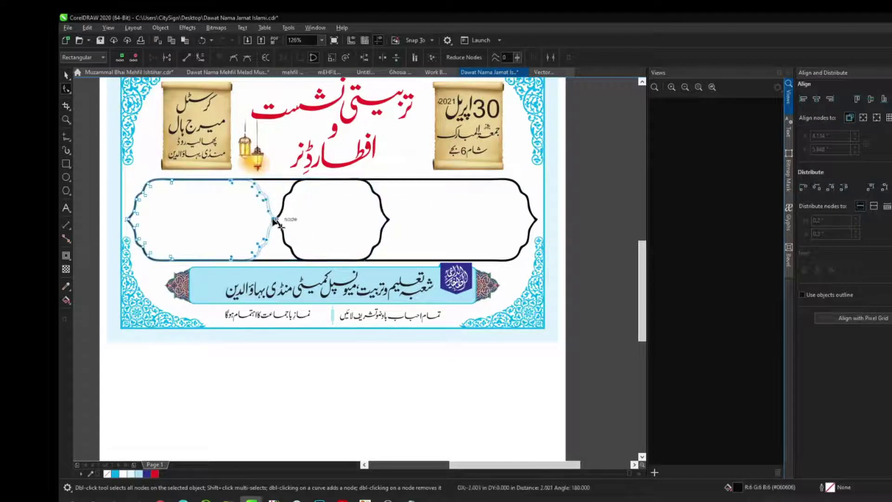
left_click_drag(273, 220, 271, 220)
key("space")
key("F4")
left_click(436, 271, "shift")
key("shift+F2")
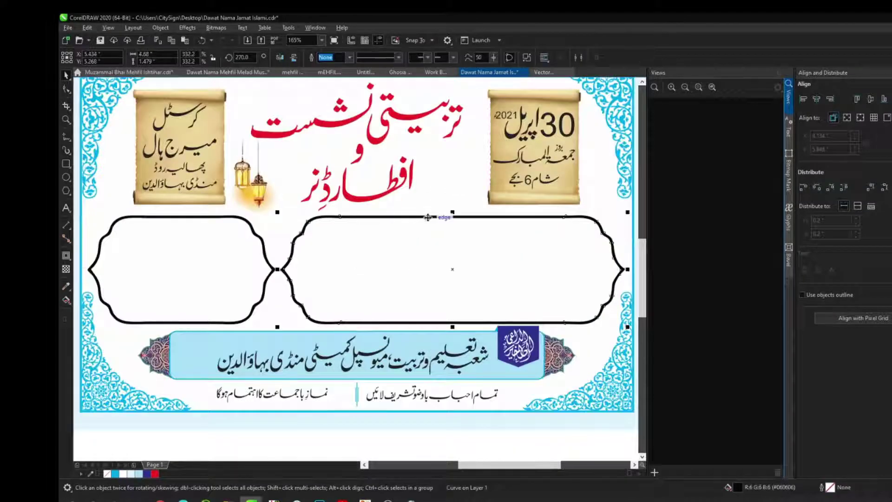
Break both pointed frames apart into separate curves and select the inner shape of the longer frame.
key("ctrl+k")
left_click(254, 235)
key("ctrl+k")
left_click(403, 275)
Fill the longer frame's inner shape with a dark red to red fountain fill, setting the end colour to magenta 100 and yellow 100.
key("shift+F2")
key("F11")
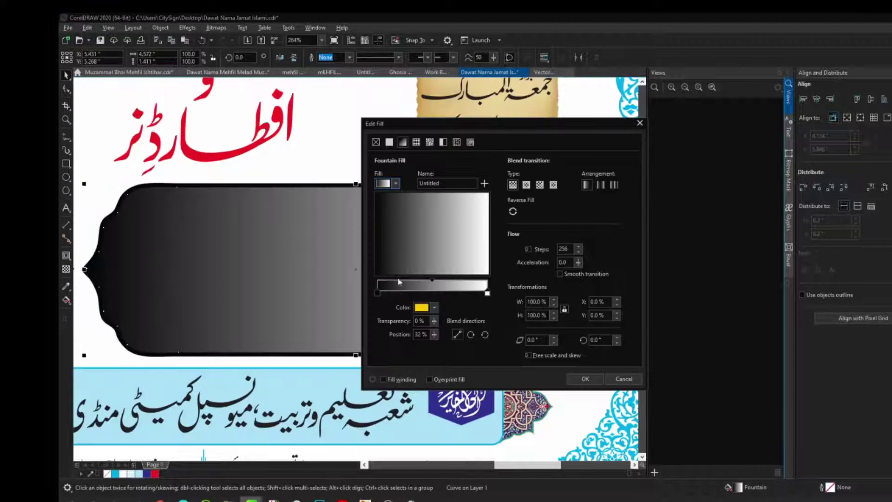
left_click(434, 307)
left_click(462, 340)
left_click(436, 357)
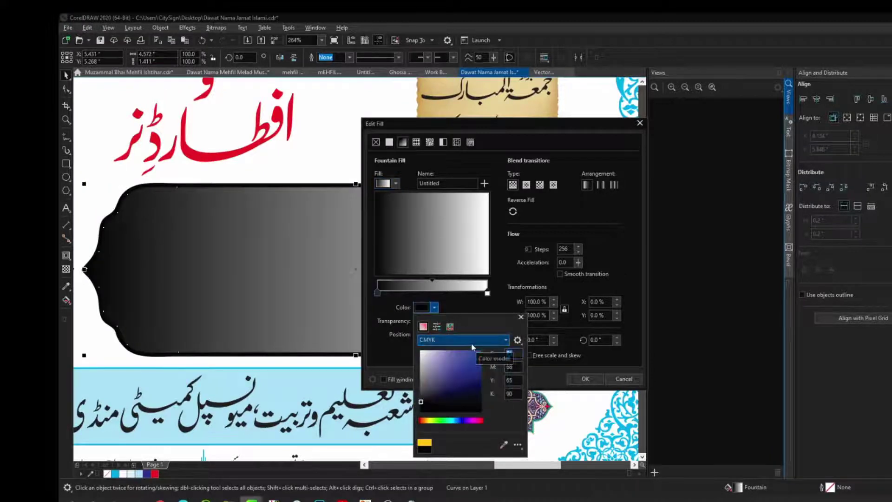
key("Return")
left_click(487, 293)
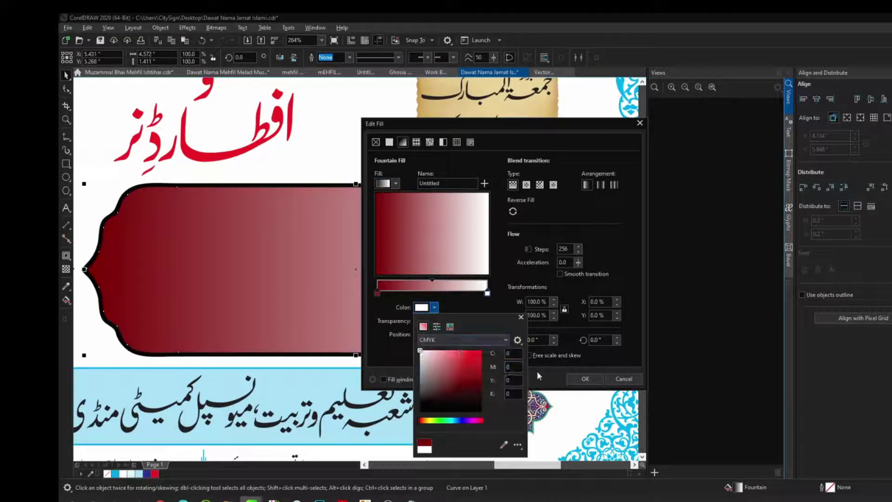
type("100")
key("Tab")
type("100")
left_click(553, 309)
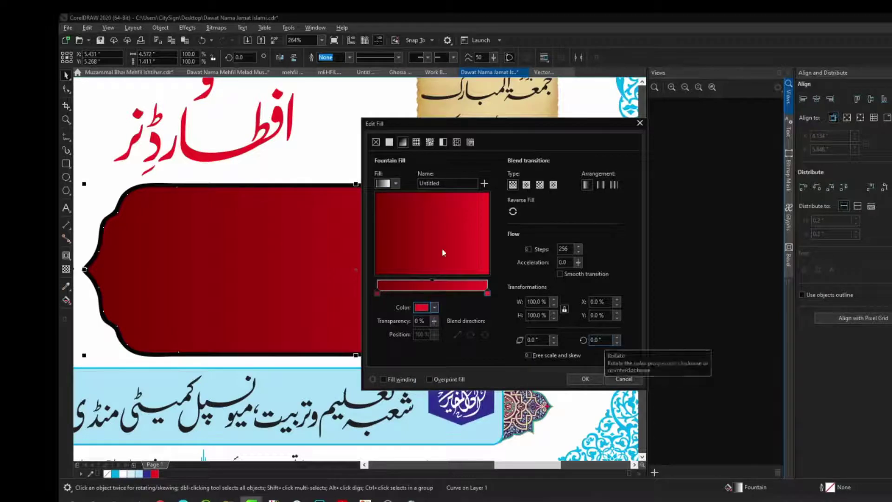
left_click(585, 379)
Turn the longer frame's gradient vertical, running from dark red at the top to red at the bottom.
left_click(276, 274)
left_click(66, 301)
left_click_drag(396, 212, 396, 345)
key("space")
Apply the vertical dark red to red gradient to the shorter frame as well.
scroll(401, 220, "down", 2)
scroll(402, 218, "up", 2)
scroll(414, 213, "down", 2)
left_click(171, 257)
scroll(173, 256, "up", 2)
left_click(353, 217)
key("space")
left_click_drag(353, 203, 353, 342)
key("space")
scroll(361, 207, "down", 2)
key("space")
Group the chief guest's designation line from the pasteboard and place it in the lower part of the longer red frame.
left_click(162, 255)
left_click(157, 263)
key("shift+F2")
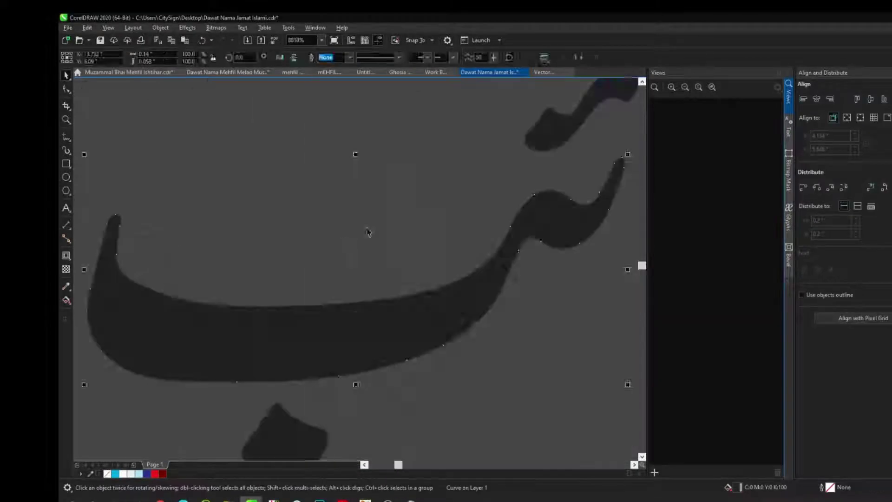
scroll(369, 233, "down", 3)
left_click(314, 183)
scroll(490, 167, "down", 1)
left_click_drag(490, 163, 104, 253)
key("ctrl+g")
key("F4")
left_click_drag(154, 265, 535, 310)
key("shift+F2")
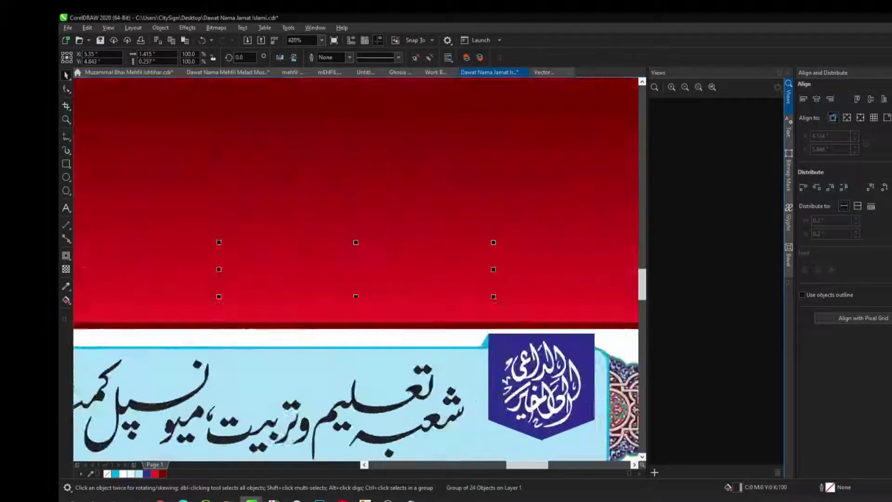
Zoom in on the chief guest's name line on the pasteboard and nudge its last name word closer to the preceding letters.
scroll(555, 303, "down", 2)
key("F4")
left_click_drag(179, 241, 114, 254)
key("shift+F2")
left_click(237, 261)
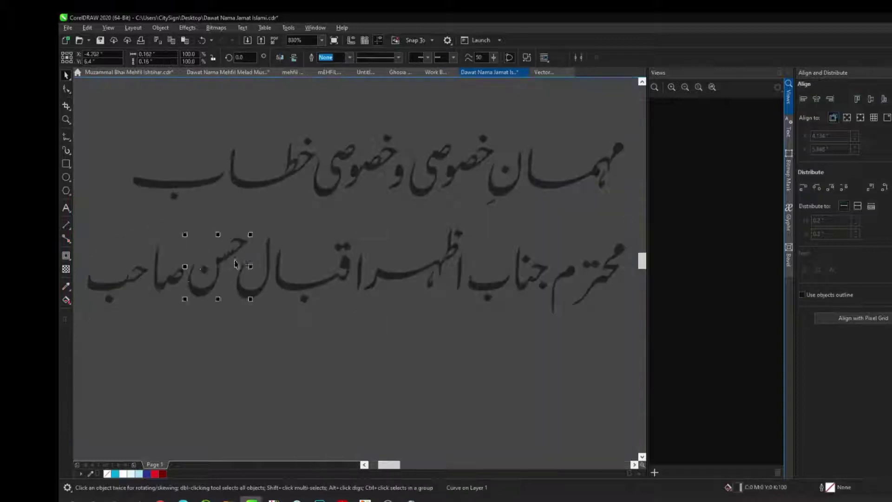
key("shift+F2")
key("Right")
key("Right")
key("Right")
left_click(366, 353, "shift")
left_click(545, 318, "shift")
scroll(545, 318, "down", 1)
Close up the letter spacing in the middle of the chief guest's name and group the name's letters.
left_click(587, 309)
key("shift+F2")
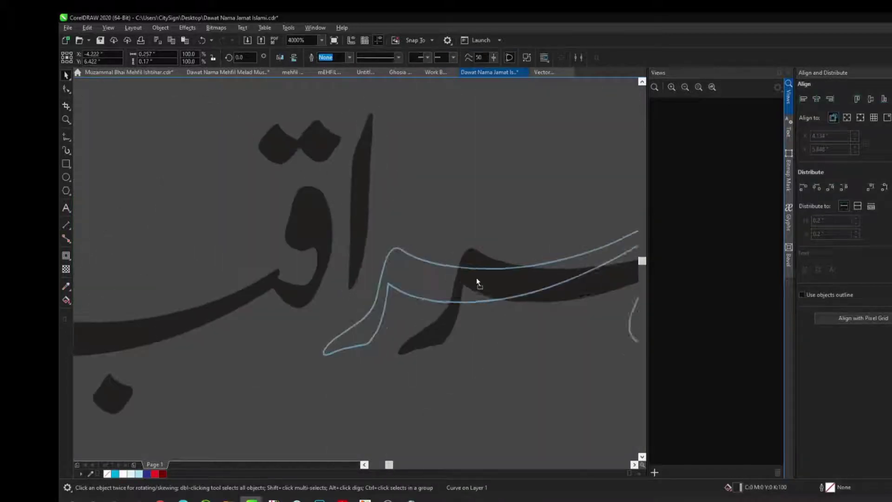
left_click_drag(476, 279, 476, 278)
scroll(476, 279, "down", 1)
left_click_drag(599, 289, 559, 288)
scroll(560, 289, "down", 2)
key("ctrl+g")
Tighten and rearrange the letters of the courtesy words before and after the chief guest's name.
left_click_drag(610, 193, 240, 352)
scroll(385, 240, "up", 3)
scroll(321, 245, "down", 2)
left_click_drag(357, 209, 204, 351)
left_click_drag(313, 233, 305, 241)
scroll(511, 242, "down", 1)
left_click(464, 260)
key("shift+F2")
left_click_drag(437, 246, 457, 246)
left_click(556, 273, "shift")
left_click_drag(556, 273, 524, 273)
left_click_drag(202, 282, 205, 282)
Group the chief guest's name line and spread its parts across the longer red frame above the designation.
scroll(364, 267, "down", 4)
left_click_drag(370, 241, 157, 295)
key("ctrl+g")
scroll(157, 296, "down", 1)
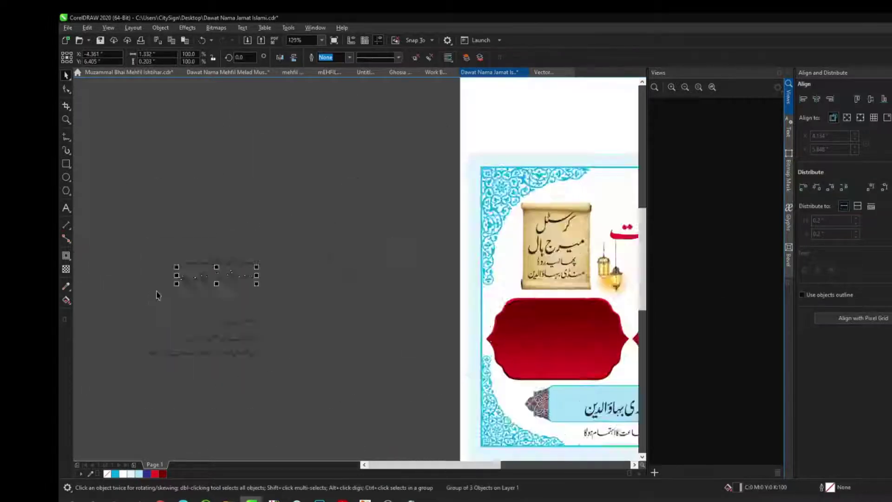
key("p")
key("F4")
left_click_drag(498, 276, 529, 296)
left_click_drag(482, 272, 529, 283)
left_click(560, 295)
key("shift+F2")
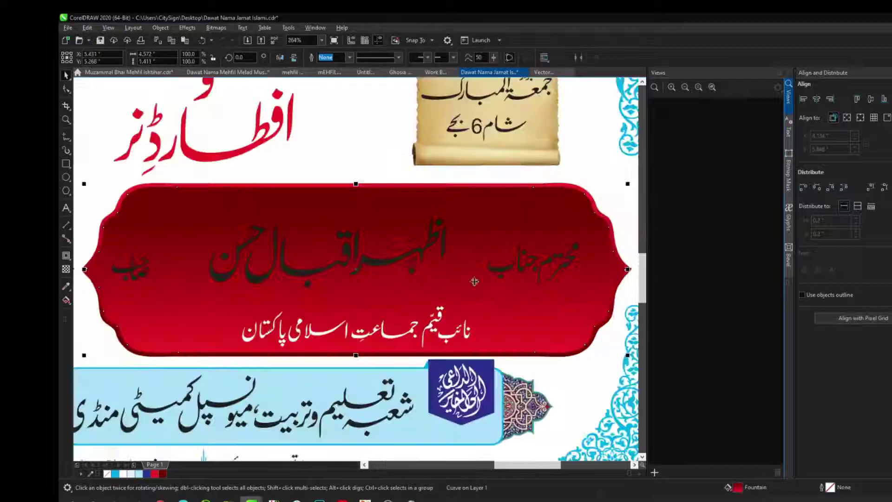
Enlarge the chief guest's name to about 3.3 by 0.99 in in the red frame and colour it yellow.
left_click_drag(482, 307, 497, 314)
left_click_drag(406, 264, 434, 276)
left_click_drag(526, 316, 555, 326)
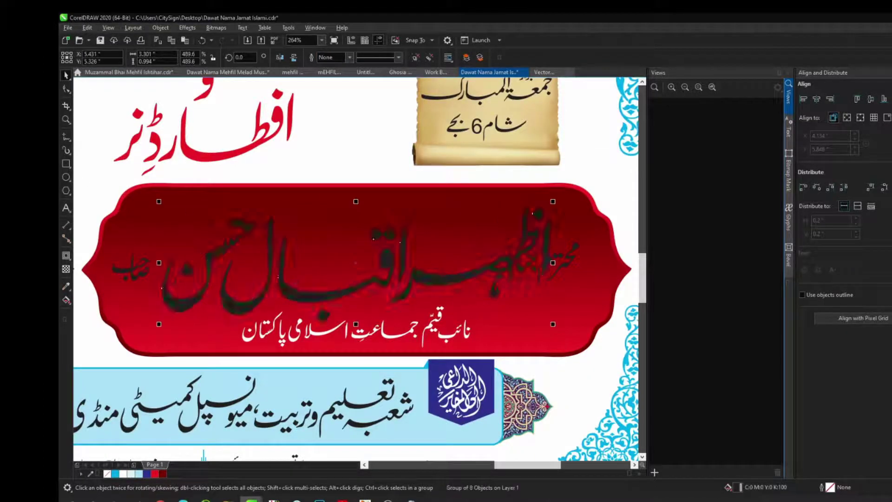
left_click(891, 211)
Colour the opening courtesy words white, stack them in two rows and fit them beside the yellow name at the frame's right end.
left_click(132, 270)
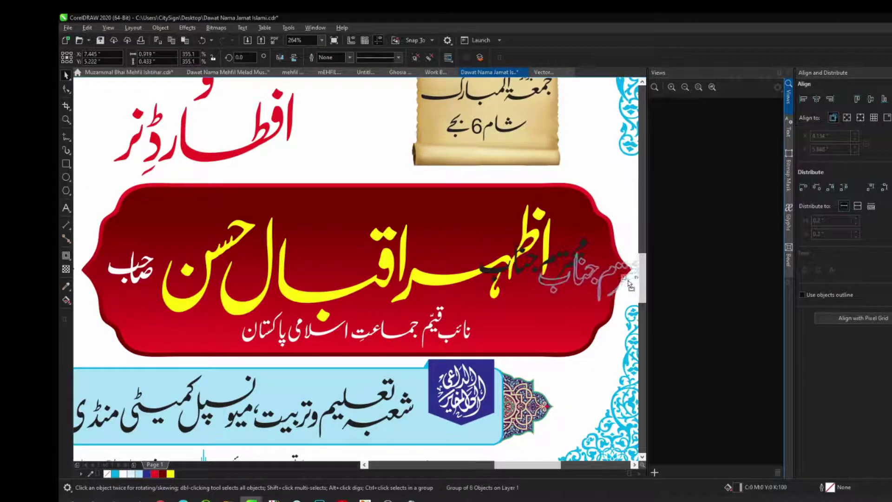
left_click_drag(628, 283, 629, 283)
key("shift+F2")
left_click(891, 178)
left_click_drag(407, 253, 392, 263)
left_click(376, 269, "ctrl")
left_click_drag(376, 268, 284, 176)
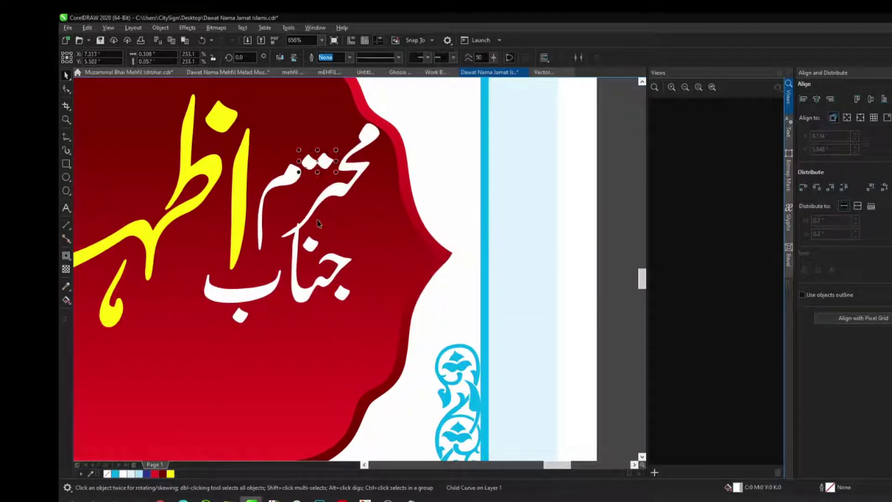
left_click_drag(422, 109, 250, 266)
left_click_drag(326, 187, 322, 184)
key("F3")
Add a rounded blue label with a 2 pt white outline on the longer frame's top edge.
left_click(475, 185)
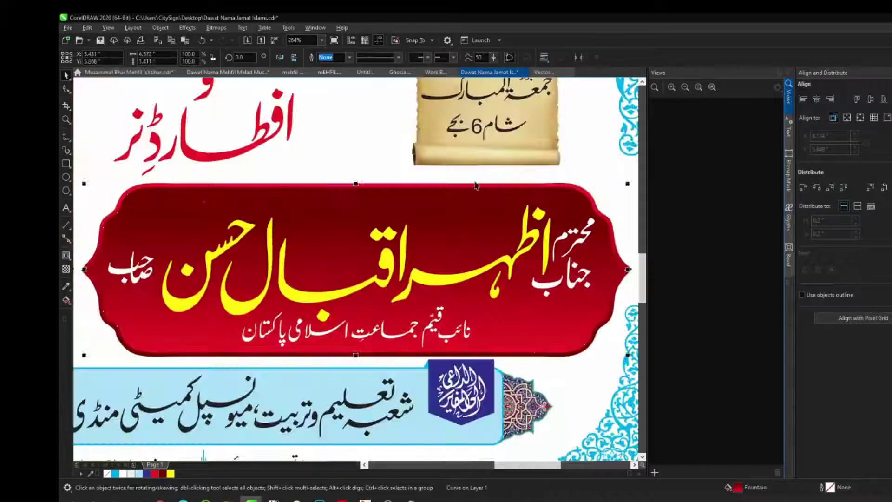
key("shift+F2")
left_click_drag(624, 320, 574, 320)
left_click(891, 186)
right_click(891, 178)
key("F12")
type("2")
left_click(580, 325)
Move the diacritic closer in the chief guest heading and place the heading in white on the blue label.
scroll(557, 326, "down", 2)
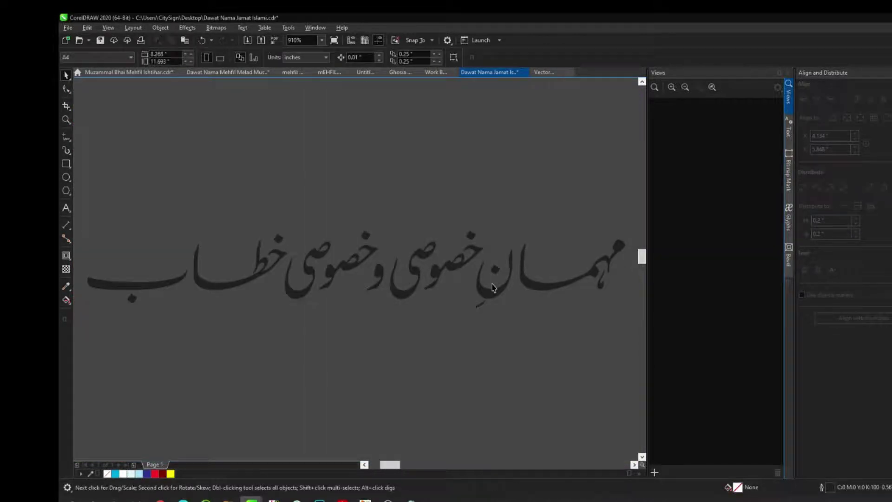
scroll(363, 339, "up", 5)
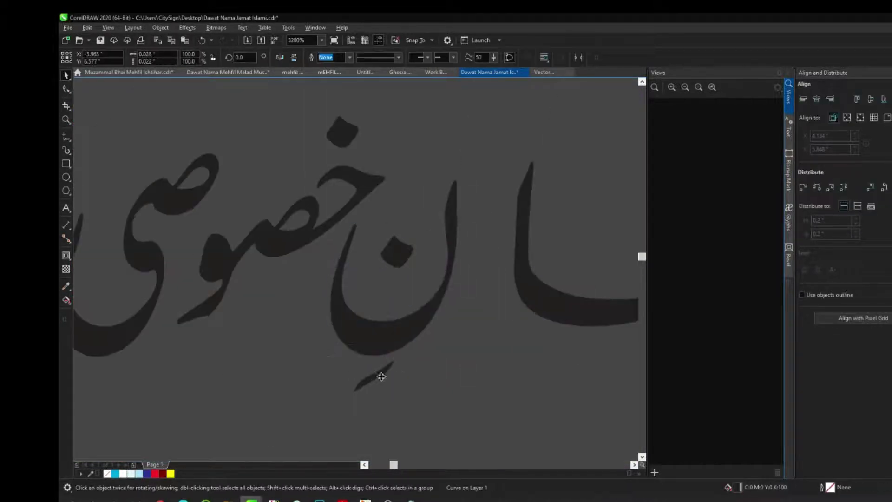
left_click_drag(381, 376, 421, 360)
left_click(522, 260)
key("shift+F2")
scroll(457, 208, "down", 3)
left_click_drag(522, 169, 311, 272)
scroll(251, 192, "up", 2)
scroll(388, 223, "down", 2)
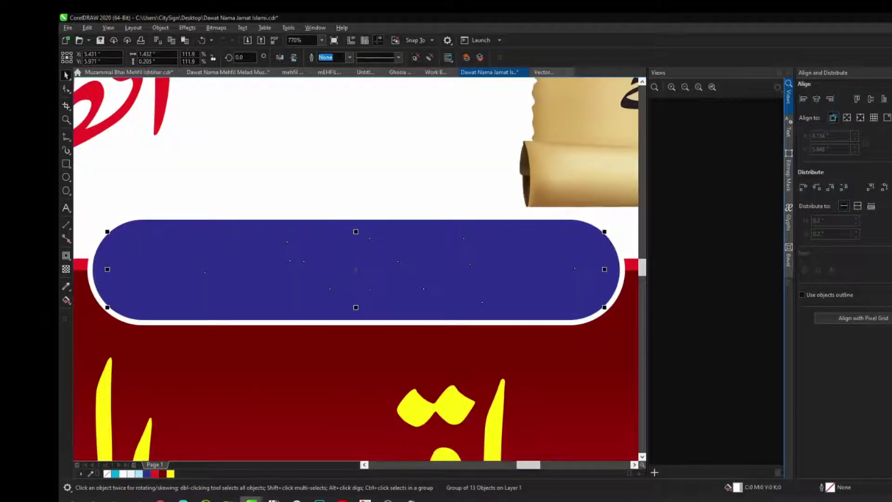
Widen the blue label around the heading and centre the two horizontally on each other.
key("F3")
left_click_drag(463, 245, 523, 246)
key("space")
left_click(393, 273, "shift")
key("c")
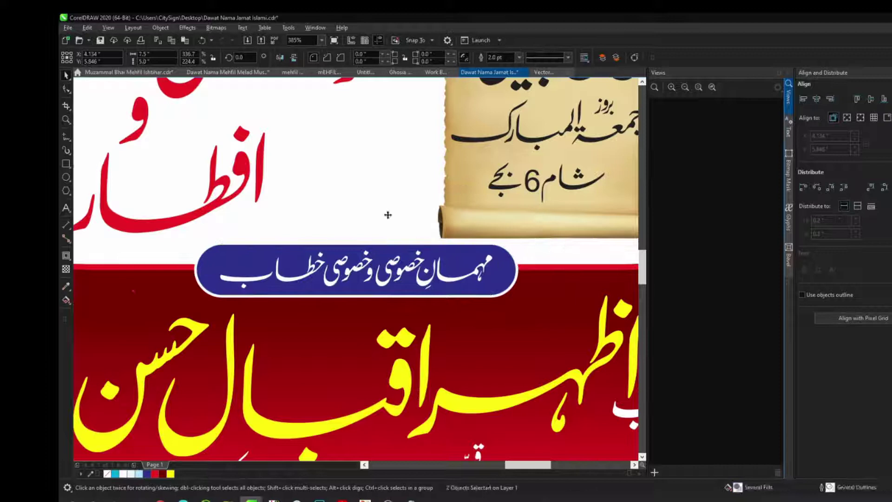
left_click(389, 216)
Select the title, scrolls and lanterns above the red frames and nudge them slightly upward.
key("F4")
left_click(291, 181)
left_click(331, 213)
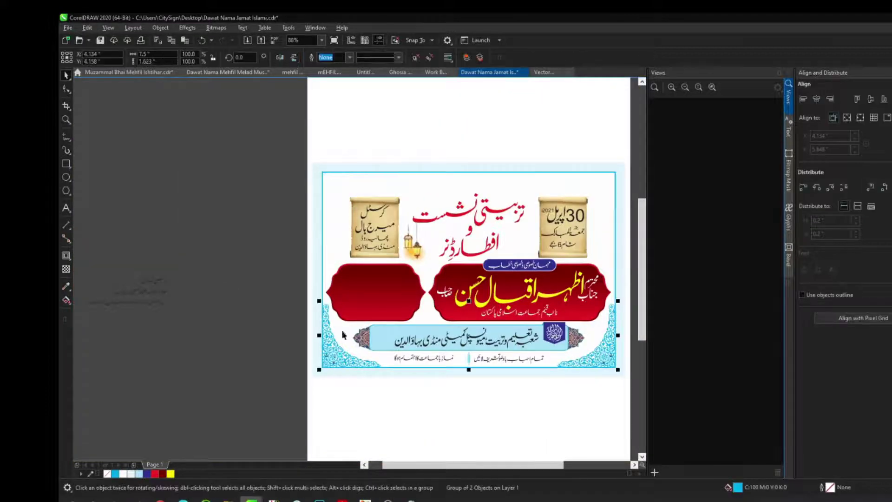
scroll(377, 217, "up", 3)
left_click(374, 218)
key("F4")
mouse_move(312, 118)
left_mouse_down()
mouse_move(482, 223)
mouse_move(617, 262)
left_mouse_up()
key("Up")
key("Up")
Zoom in on the Quran lesson speaker's name line on the pasteboard and group the letters of one word.
left_click(206, 296)
left_click(161, 293)
key("shift+F2")
left_click(488, 282)
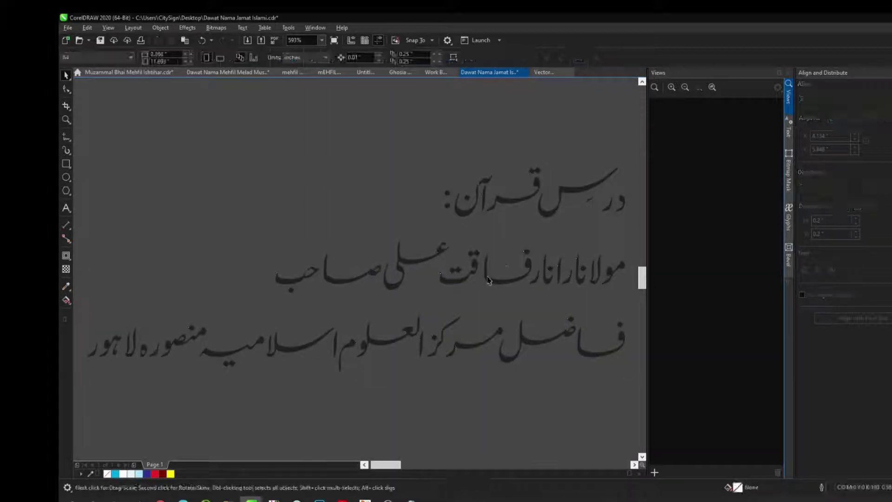
left_click(445, 284)
key("shift+F2")
left_click(438, 264)
left_click_drag(523, 182, 300, 332)
key("ctrl+g")
Try repositioning the grouped letters in the speaker's name line and undo the moves.
scroll(442, 190, "down", 1)
left_click_drag(436, 250, 507, 238)
scroll(507, 238, "up", 1)
mouse_move(451, 311)
left_mouse_down()
mouse_move(447, 318)
mouse_move(454, 303)
left_mouse_up()
key("ctrl+z")
key("ctrl+z")
Shorten the stretched letter in the speaker's name by shifting its end nodes, and move the neighbouring letters closer together.
left_click(425, 353)
key("F10")
left_click_drag(402, 209, 447, 384)
left_click_drag(432, 368, 521, 367)
key("space")
left_click_drag(484, 296, 482, 296)
left_click_drag(616, 346, 485, 347)
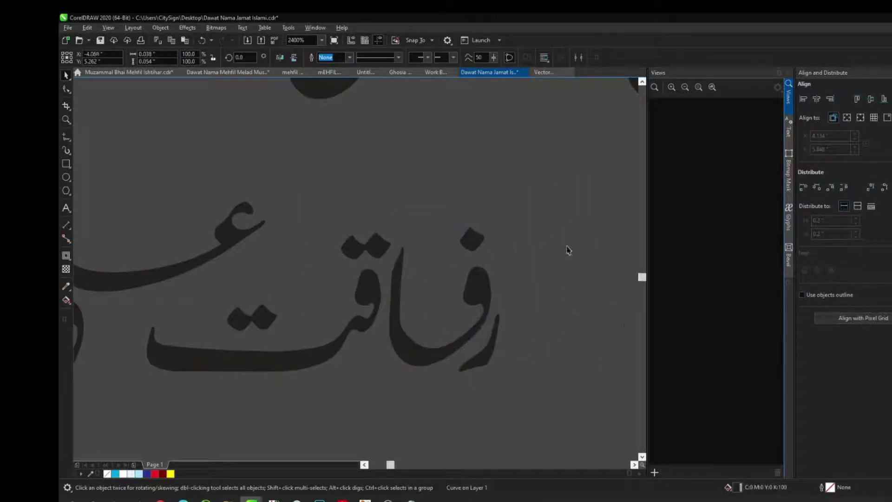
Adjust the nodes of a letter in the speaker's name and delete an unwanted piece of the lettering.
left_click(432, 357)
key("F10")
key("F2")
left_click_drag(305, 277, 493, 389)
scroll(449, 302, "down", 2)
key("space")
scroll(288, 312, "down", 2)
left_click(212, 308)
key("Delete")
Move the letters and dot of the prefix word beside the speaker's name closer together.
key("F2")
left_click_drag(229, 263, 267, 261)
scroll(275, 278, "down", 2)
left_click_drag(214, 226, 358, 315)
key("F2")
left_click(393, 267)
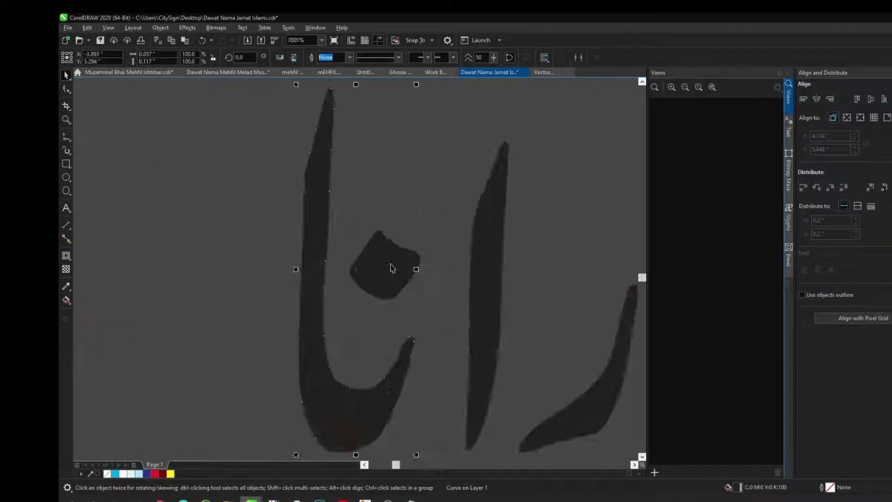
scroll(402, 254, "down", 1)
left_click_drag(444, 269, 428, 235)
left_click_drag(499, 325, 328, 301)
scroll(460, 251, "down", 1)
Tighten the spacing of the remaining prefix letters and arrange them compactly next to the speaker's name.
left_click_drag(369, 208, 357, 227)
scroll(371, 265, "down", 1)
left_click_drag(430, 222, 489, 278)
left_click_drag(469, 264, 364, 230)
key("F2")
left_click_drag(317, 200, 403, 257)
left_click_drag(375, 268, 363, 266)
left_click_drag(370, 215, 442, 275)
Place the speaker's name in yellow inside the smaller red frame and shorten the blue capsule above it.
left_click_drag(467, 217, 134, 382)
scroll(129, 291, "down", 4)
key("ctrl+x")
key("F2")
left_click_drag(274, 232, 433, 375)
key("alt+v")
left_click_drag(374, 244, 534, 340)
scroll(592, 209, "down", 3)
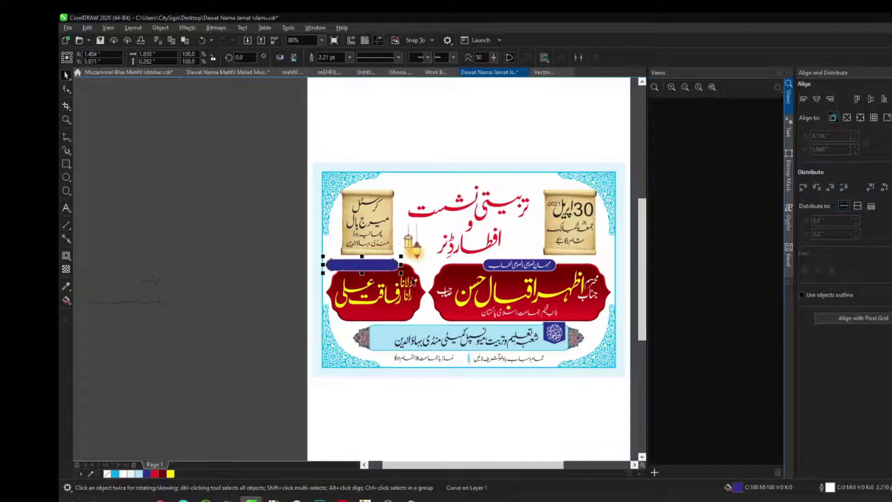
scroll(356, 267, "up", 3)
left_click_drag(514, 259, 378, 259)
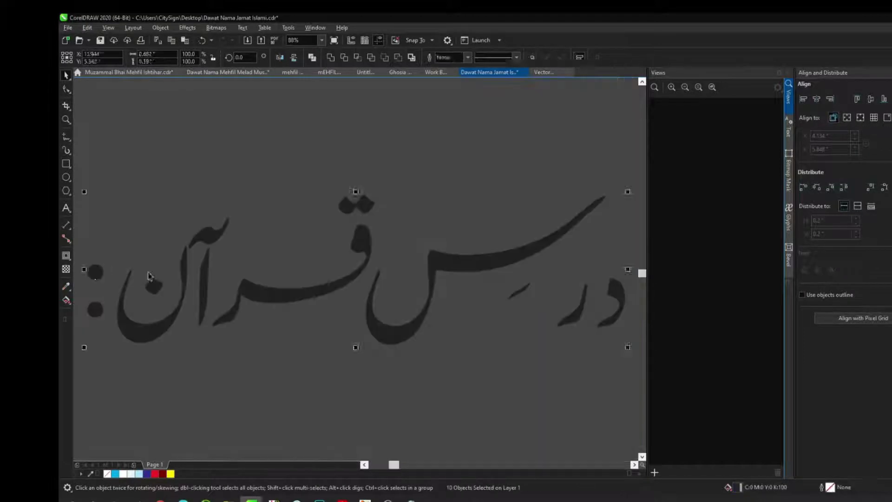
Move the letters of the Quran lesson heading closer together, leaving out the colon, and group them.
left_click(205, 290)
left_click(187, 326, "shift")
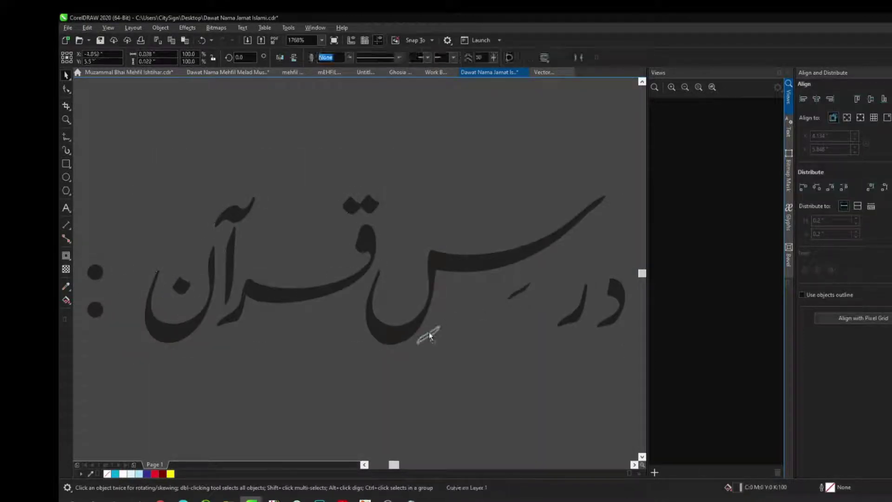
left_click_drag(429, 332, 428, 332)
left_click_drag(571, 302, 516, 302)
left_click(593, 288)
left_click(515, 315, "shift")
scroll(489, 228, "down", 2)
left_click_drag(321, 194, 553, 300)
scroll(113, 284, "down", 5)
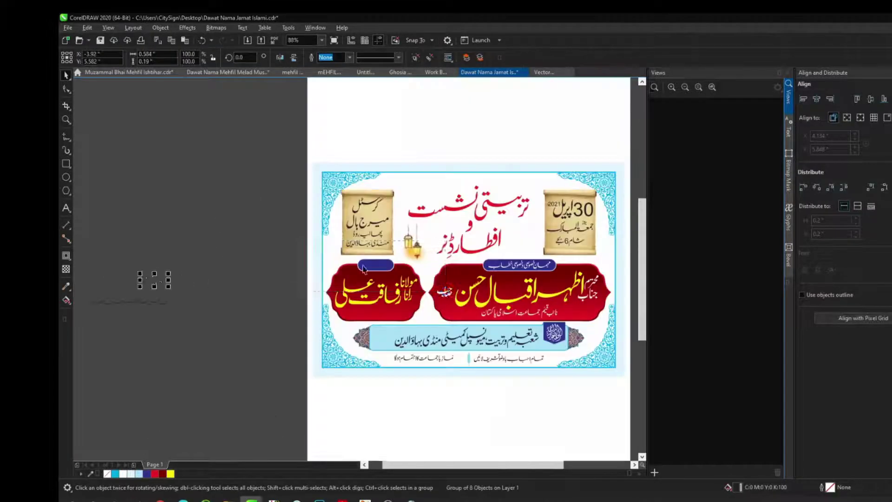
Place the Quran lesson heading inside the blue capsule above the smaller red frame and fill it white.
left_click_drag(155, 280, 390, 268)
scroll(391, 268, "up", 3)
key("shift+F9")
left_click(394, 266)
key("shift+F9")
scroll(410, 259, "up", 3)
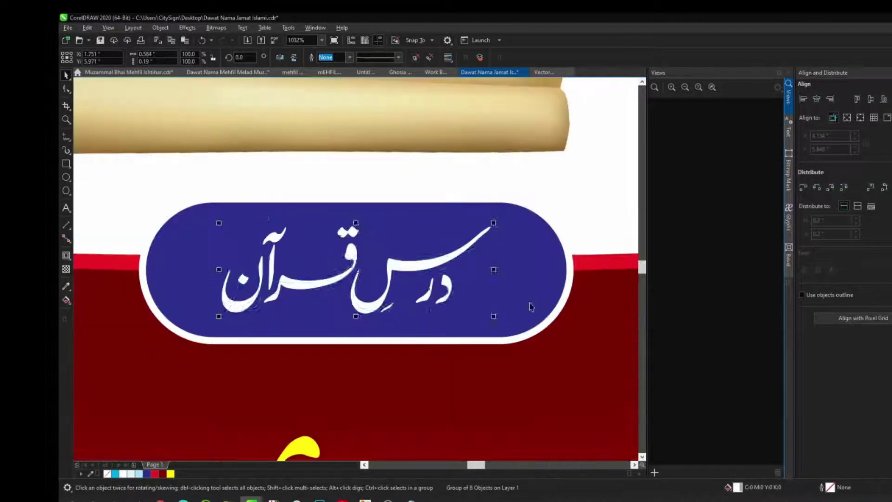
scroll(198, 335, "down", 6)
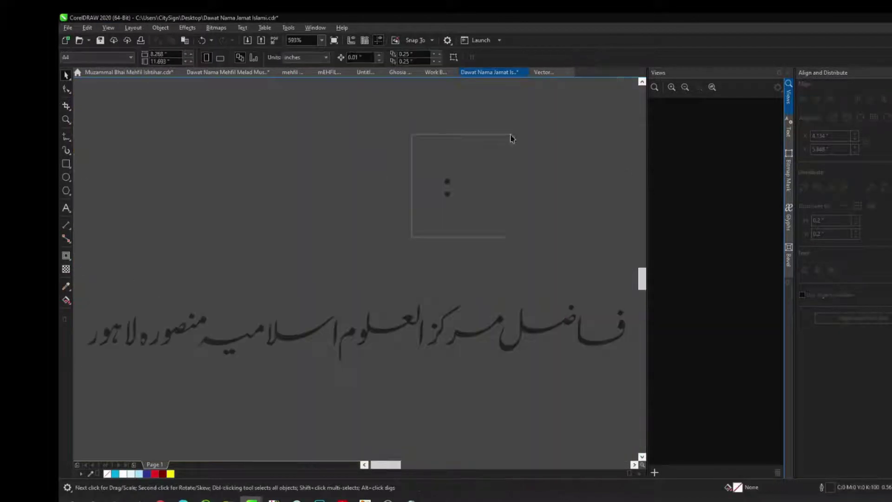
Switch to InPage, cut the speaker's qualification line and paste it into a new text box below the other text.
scroll(395, 295, "up", 3)
scroll(395, 294, "down", 3)
scroll(215, 312, "up", 4)
key("alt+Tab")
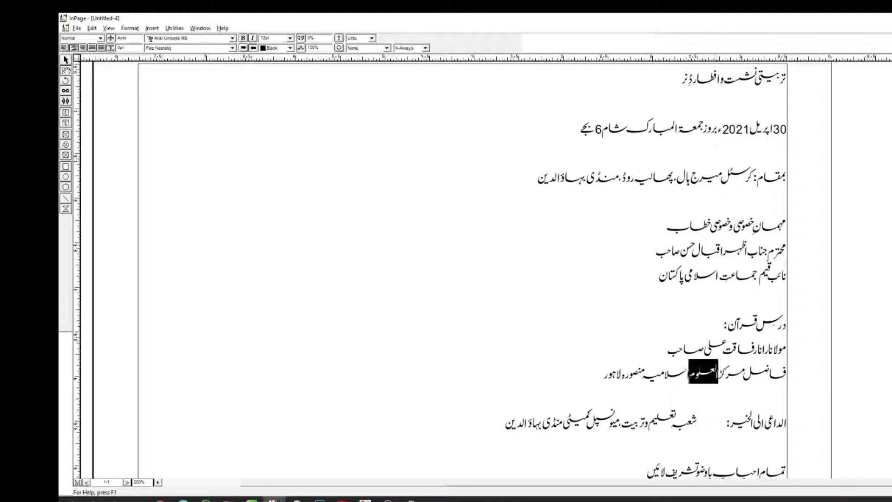
key("ctrl+x")
scroll(717, 364, "down", 3)
left_click(65, 123)
left_click_drag(721, 448, 427, 422)
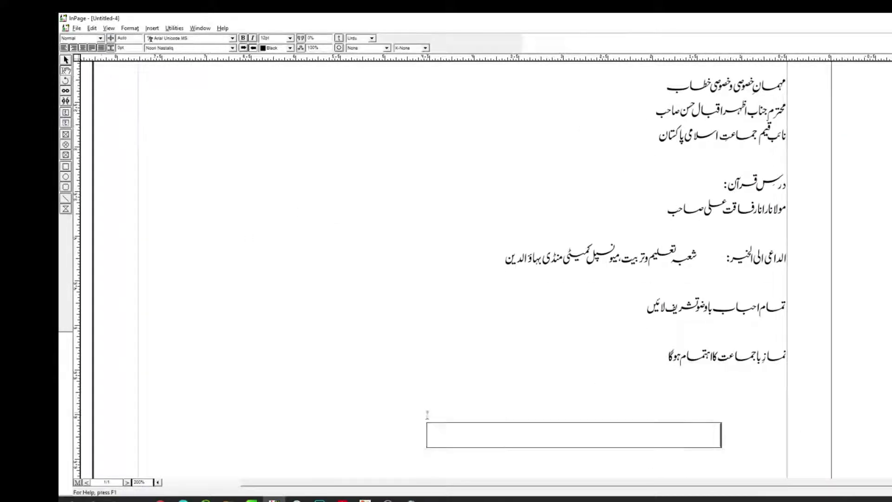
key("ctrl+v")
Print the InPage page to PDF and import it into CorelDRAW with its text as curves.
left_click(76, 28)
left_click(90, 93)
key("Return")
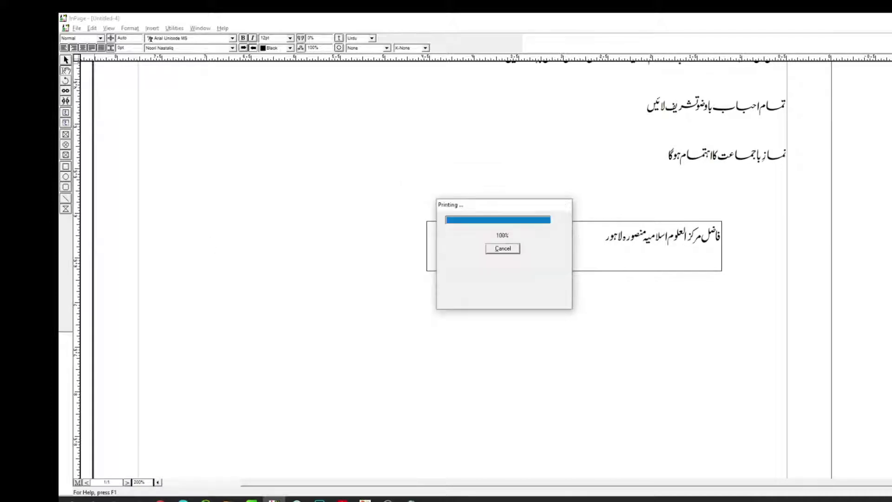
key("alt+Tab")
key("alt+Tab")
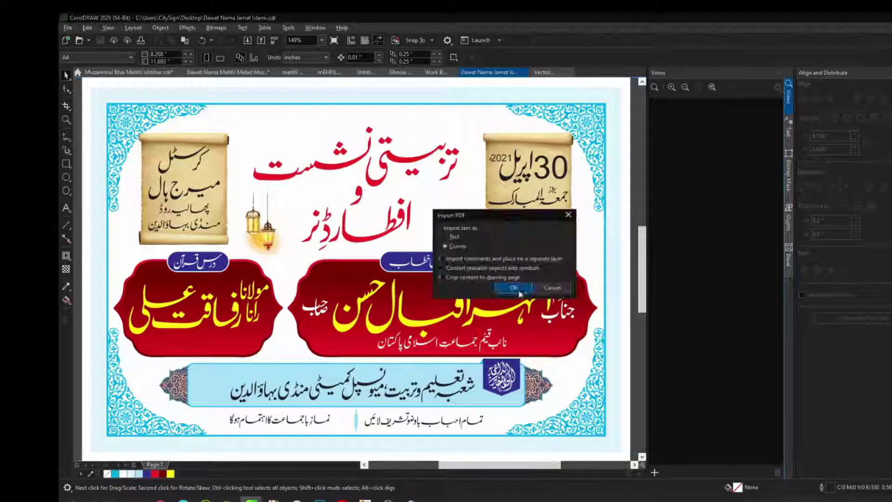
left_click(511, 288)
scroll(335, 402, "up", 3)
scroll(388, 454, "up", 6)
Move the letters in the first words of the imported qualification line closer together.
left_click(477, 200)
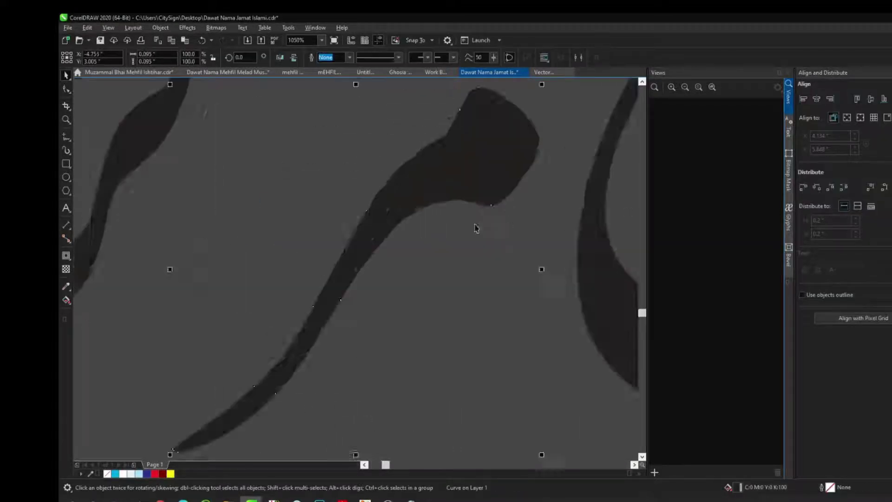
scroll(475, 232, "down", 3)
left_click_drag(476, 189, 475, 190)
left_click(304, 206)
scroll(279, 209, "up", 3)
scroll(568, 231, "down", 1)
left_click_drag(508, 262, 539, 235)
left_click_drag(413, 253, 436, 253)
left_click_drag(331, 267, 387, 238)
left_click_drag(268, 271, 324, 271)
left_click_drag(190, 293, 250, 294)
Move the ending of the word اسلامیہ with its dots closer and tighten the letters that follow.
left_click(106, 271)
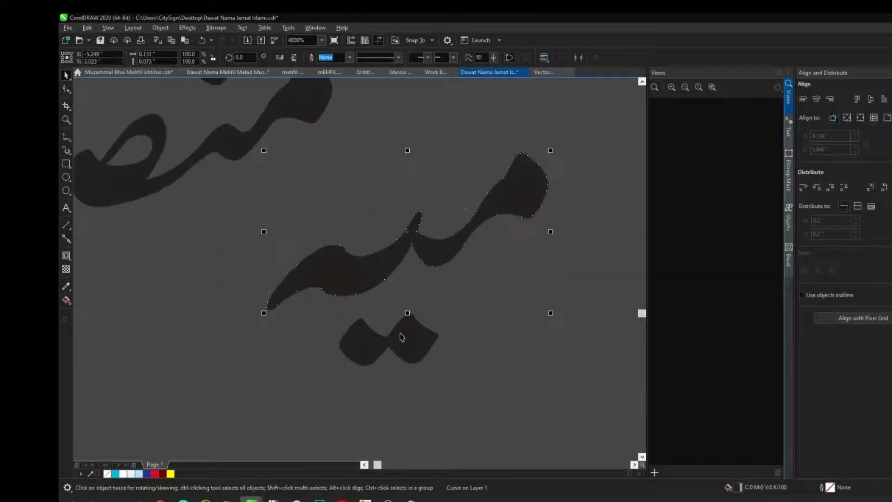
left_click(400, 336, "shift")
scroll(400, 337, "down", 3)
left_click_drag(372, 274, 401, 273)
scroll(286, 252, "up", 2)
left_click(266, 281)
left_click_drag(266, 280, 252, 281)
left_click(404, 177)
key("ctrl+r")
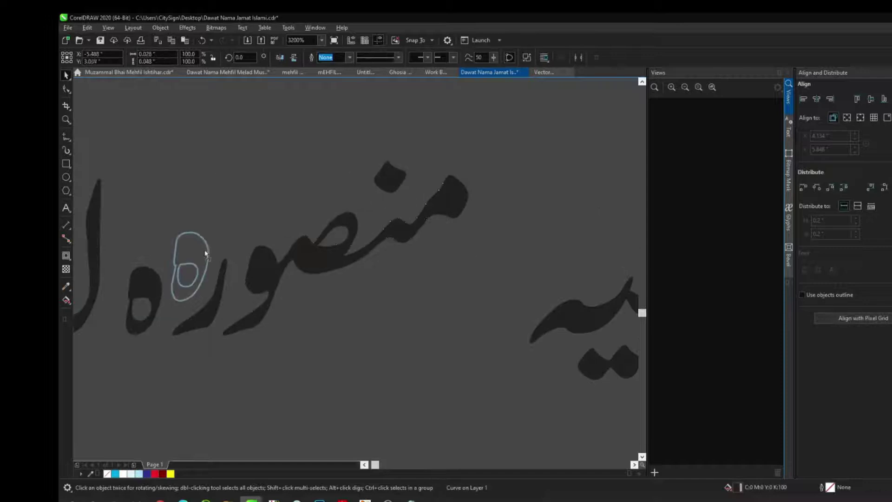
Close the gaps around the word منصورہ and move the word لاہور up against it.
left_click_drag(206, 254, 205, 252)
scroll(278, 204, "down", 1)
left_click_drag(209, 174, 392, 290)
left_click_drag(334, 237, 447, 237)
scroll(335, 168, "down", 1)
scroll(158, 167, "up", 1)
left_click_drag(158, 164, 413, 311)
left_click_drag(308, 232, 477, 237)
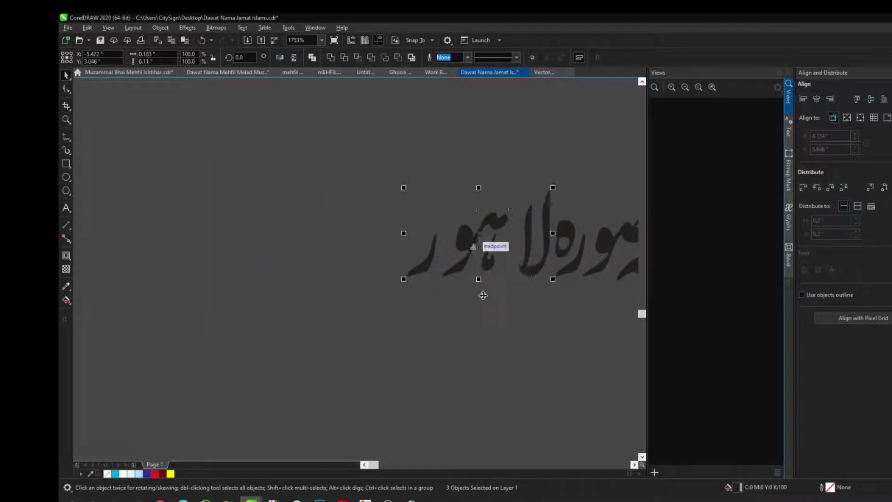
Tighten the last letters of the word لاہور and group the whole qualification line.
scroll(513, 225, "up", 2)
left_click_drag(416, 289, 447, 289)
left_click_drag(276, 342, 331, 341)
scroll(287, 253, "down", 3)
left_click_drag(265, 201, 579, 316)
key("ctrl+g")
scroll(528, 287, "down", 1)
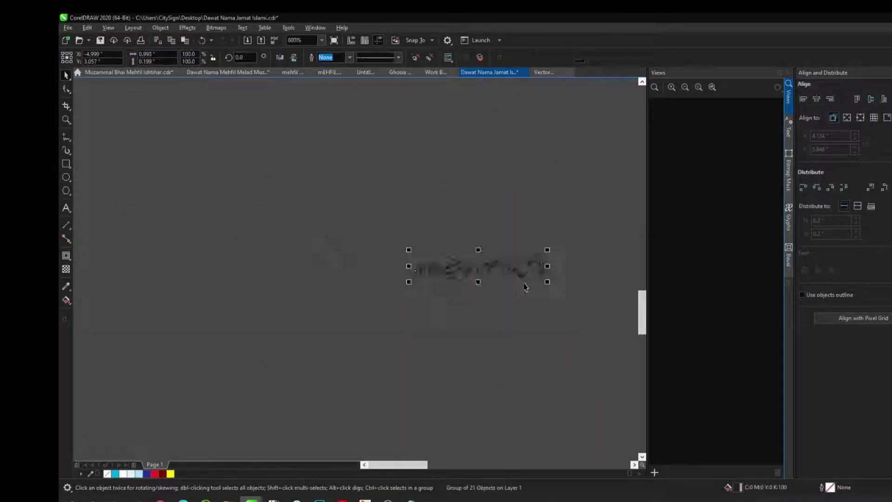
Centre the qualification line near the lower edge of the smaller red frame and enlarge it to about 150%.
key("F4")
left_click(361, 312, "shift")
key("c")
key("b")
key("F2")
left_click_drag(288, 256, 493, 395)
left_click_drag(212, 181, 430, 328)
left_click(350, 275)
left_click_drag(362, 250, 536, 313)
scroll(540, 316, "down", 2)
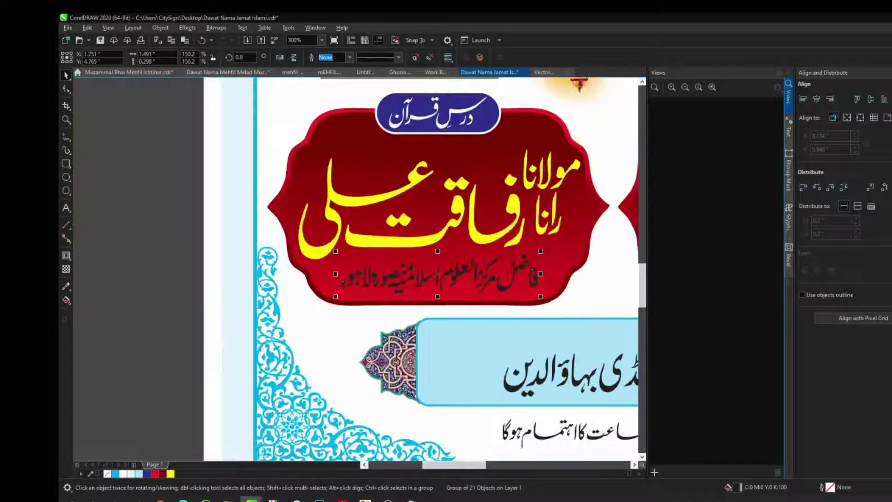
Reposition one piece of lettering within the grouped qualification line and make the line white.
key("F2")
left_click_drag(458, 169, 603, 267)
left_click(411, 271, "ctrl")
left_click_drag(411, 272, 389, 299)
scroll(395, 295, "down", 2)
key("F4")
left_click(257, 252)
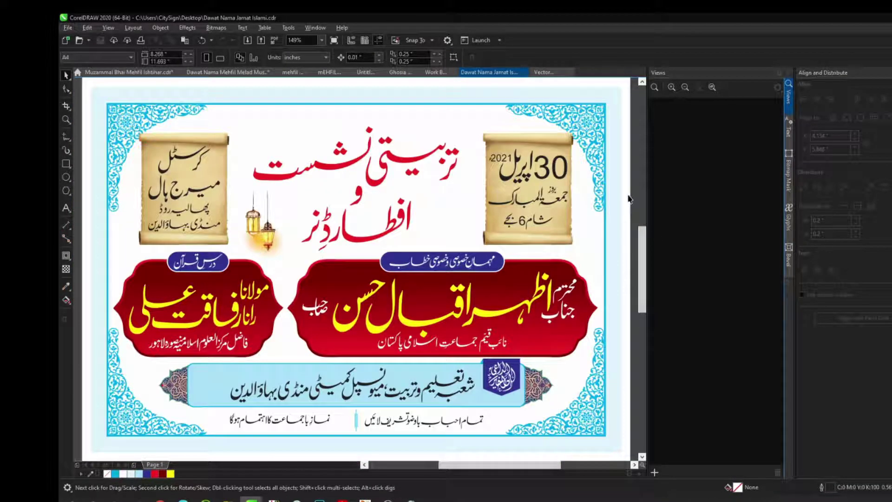
Outline the blue venue text on its scroll at 4 points and the blue date text with white at 3 points.
key("alt+Tab")
left_click(197, 161)
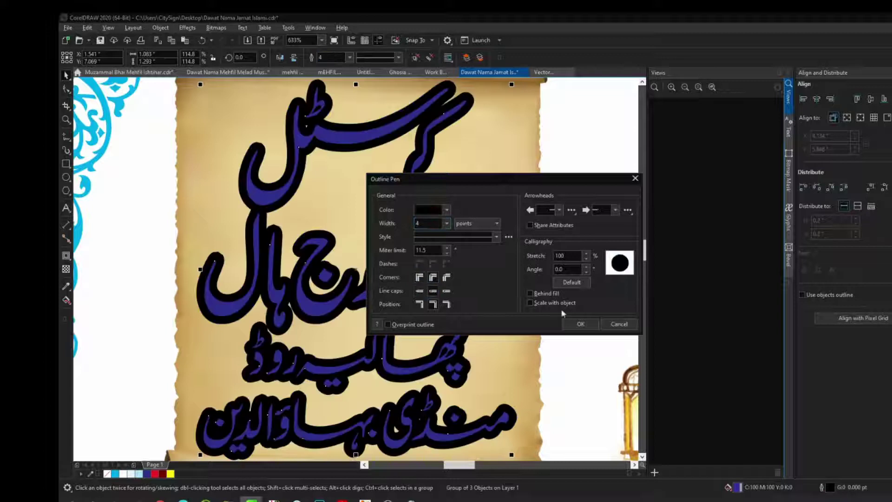
key("Return")
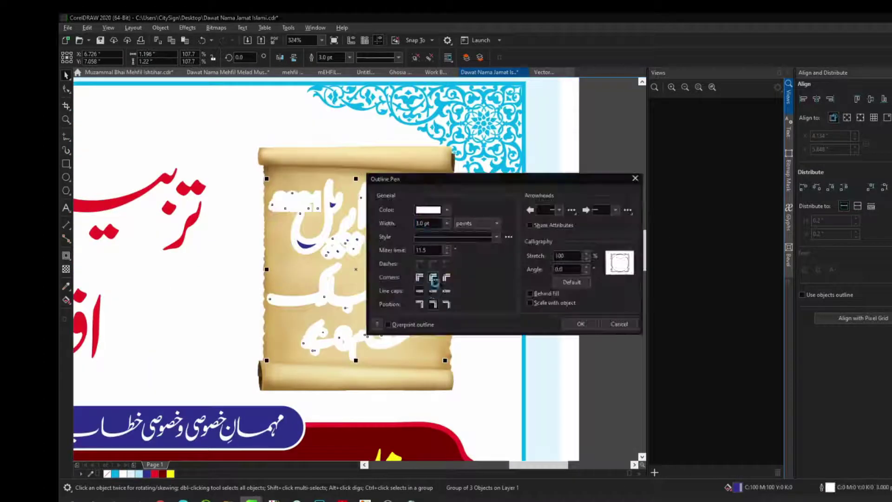
left_click(576, 325)
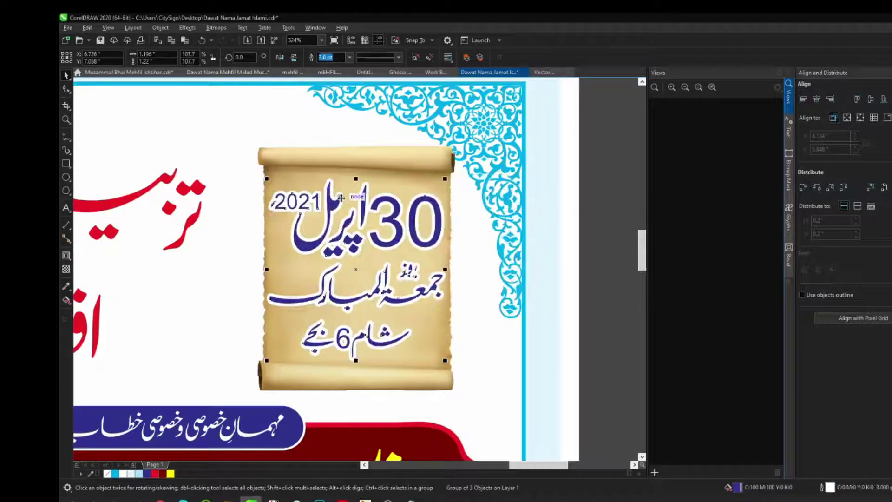
Group the date text in wireframe view and select it together with its scroll.
key("shift+F9")
left_click_drag(230, 172, 472, 372)
key("ctrl+g")
key("shift+F9")
left_click(412, 163, "shift")
key("F4")
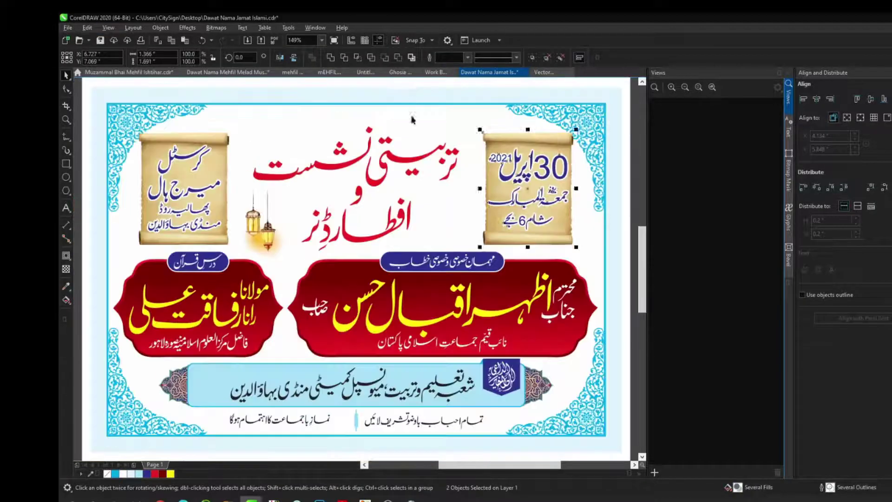
Group the lower elements of the invitation and select the notes beneath the department banner.
left_click(410, 86)
left_click_drag(142, 410, 139, 409)
key("ctrl+g")
key("shift+F2")
left_click_drag(553, 304, 177, 404)
left_click(497, 365)
scroll(496, 366, "down", 1)
left_click_drag(586, 282, 171, 340)
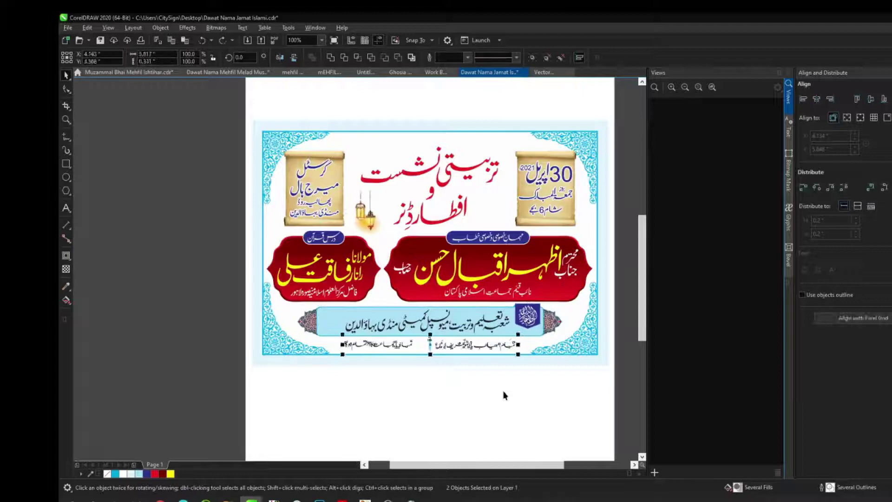
left_click(504, 396)
key("F4")
Search the Data (F:) drive for the mukarmi calligraphy artwork.
key("alt+Tab")
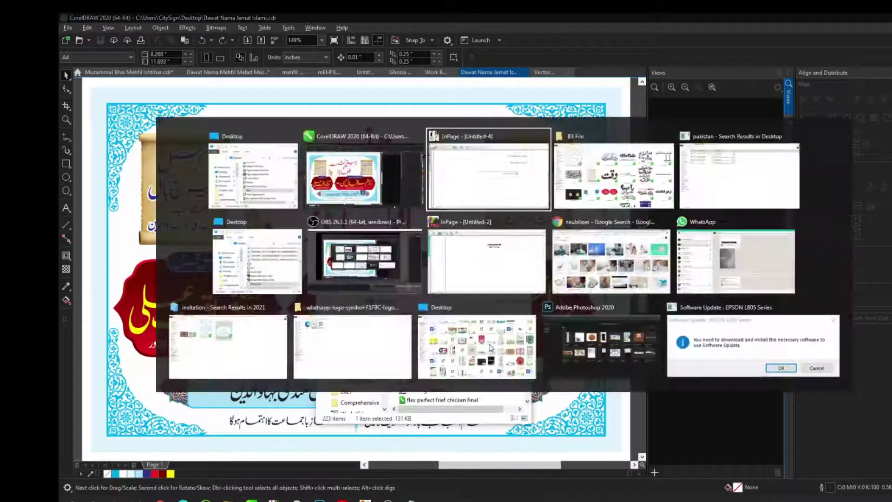
left_click(93, 308)
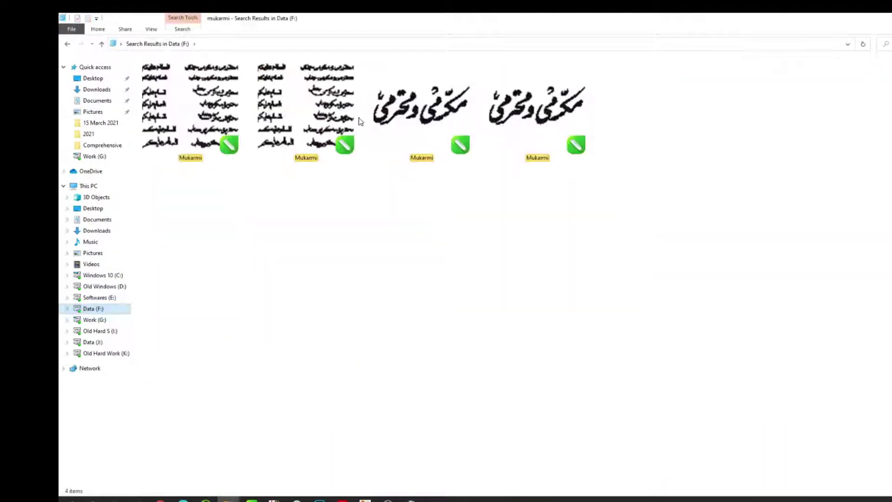
left_click(420, 111)
key("alt+Tab")
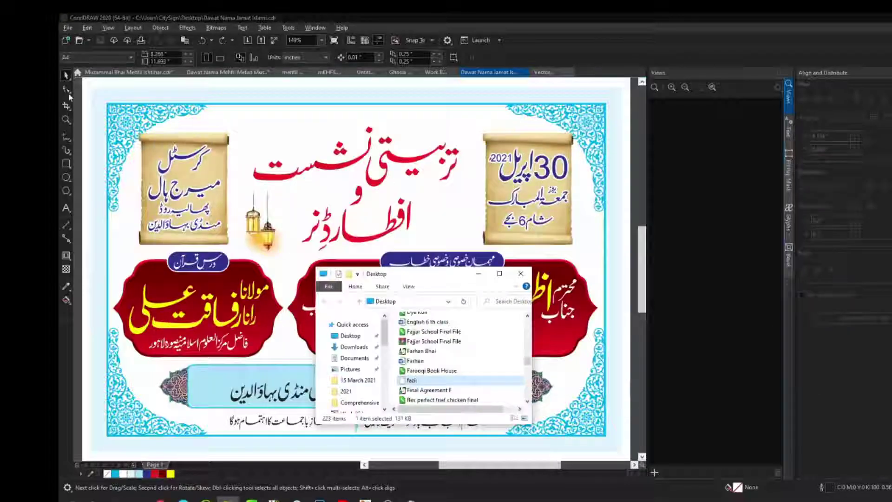
key("alt+Tab")
Browse the Downloads folder and the Data (F:) drive for further artwork, and close the opened windows.
left_click(81, 89)
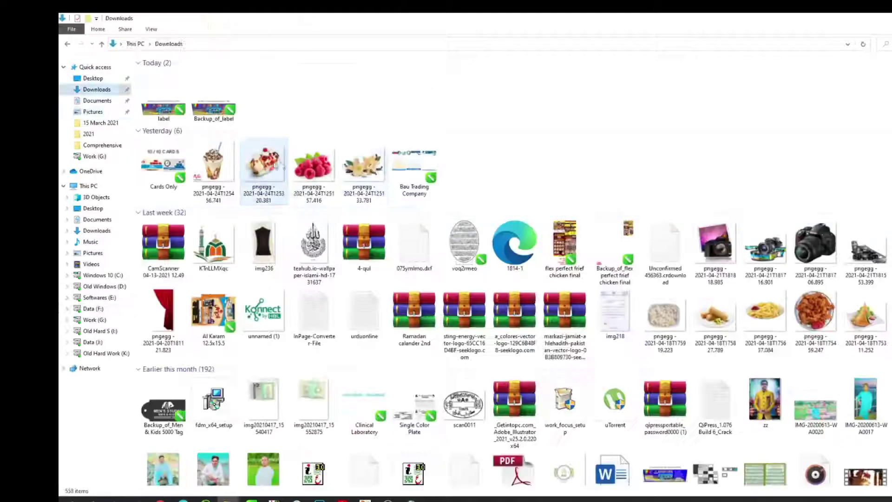
left_click(371, 171)
scroll(372, 171, "down", 7)
scroll(440, 306, "down", 3)
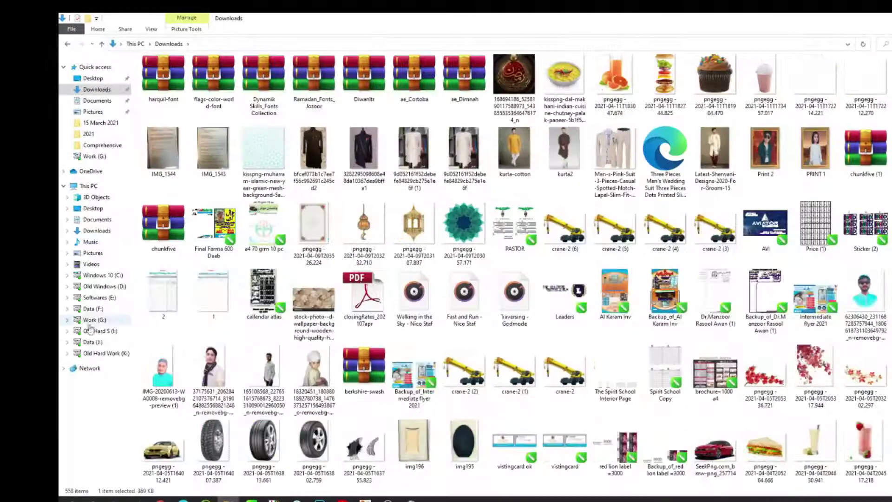
left_click(89, 311)
double_click(816, 151)
left_click(613, 186)
key("alt+F4")
key("alt+F4")
key("alt+F4")
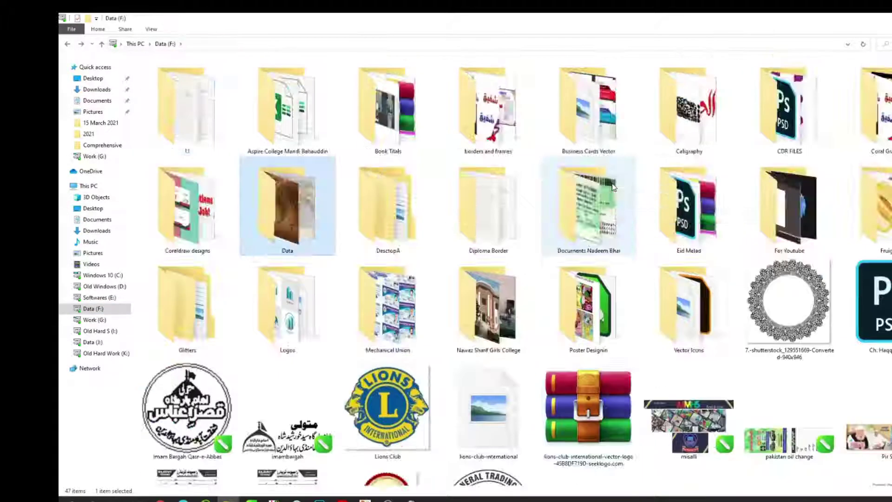
Find the crescent-moon lantern picture in the Ramzan folder on the Data (F:) drive and bring it into the invitation.
key("alt+F4")
key("alt+F4")
key("alt+F4")
key("alt+F4")
key("alt+F4")
key("alt+F4")
key("alt+F4")
key("alt+F4")
key("alt+F4")
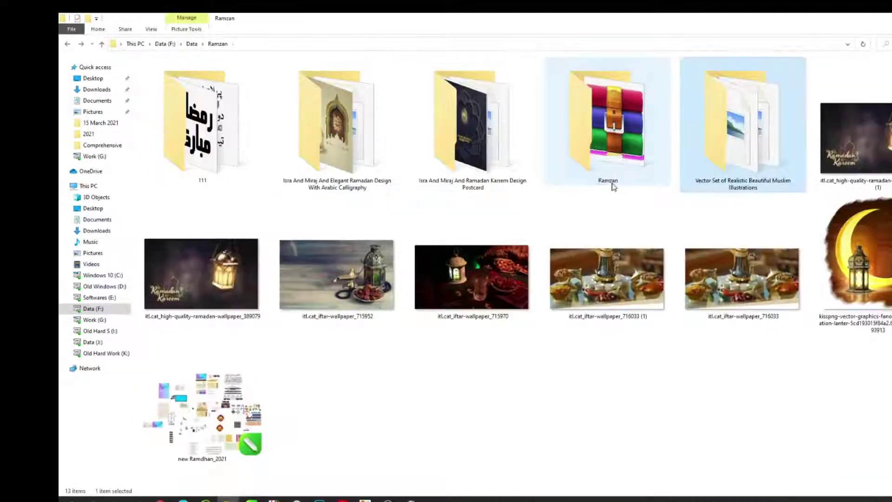
key("alt+F4")
key("alt+F4")
key("alt+F4")
key("alt+F4")
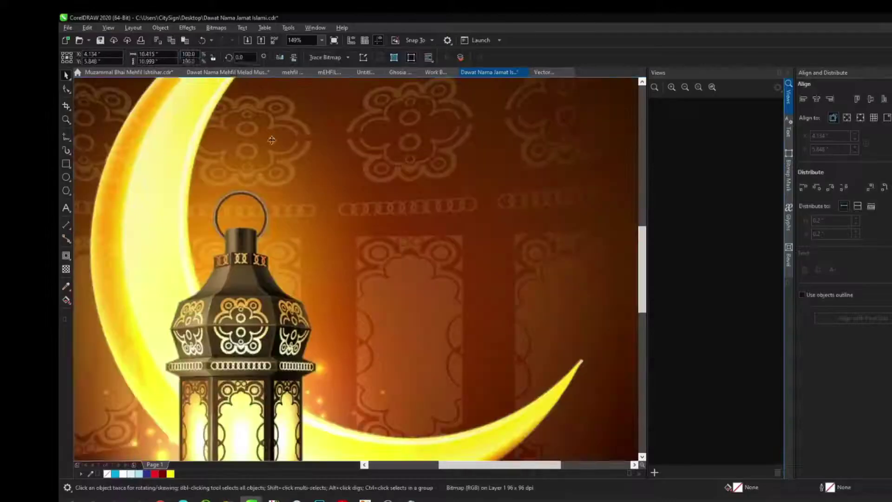
Shrink the crescent-moon lantern picture to about 0.95 by 1 inch and place it below the title, beside the date scroll.
type("5")
key("Return")
scroll(455, 203, "up", 3)
left_click_drag(359, 261, 535, 156)
key("shift+F2")
scroll(484, 173, "down", 4)
left_click(484, 173)
left_click(626, 121)
Copy the iftar wallpaper with the lantern, oil lamp and dates from its folder and paste it into the invitation.
key("alt+Tab")
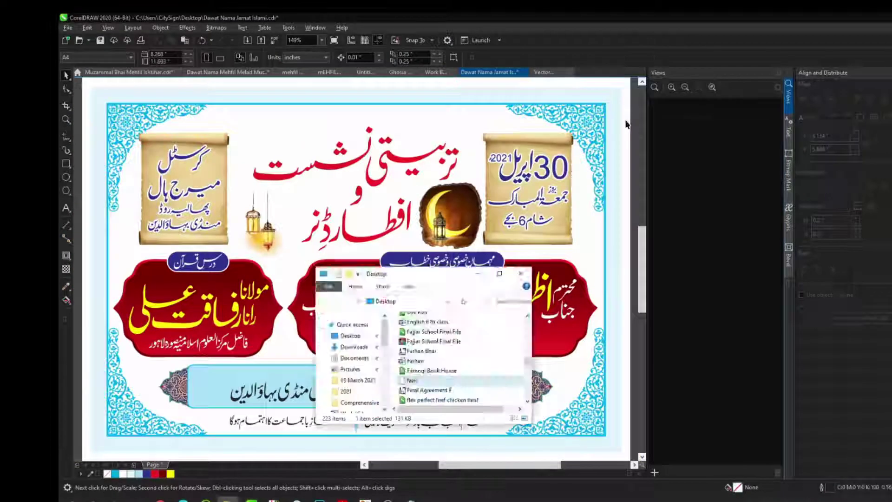
key("alt+Tab")
key("alt+Tab")
key("ctrl+v")
left_click(483, 205)
scroll(498, 194, "up", 1)
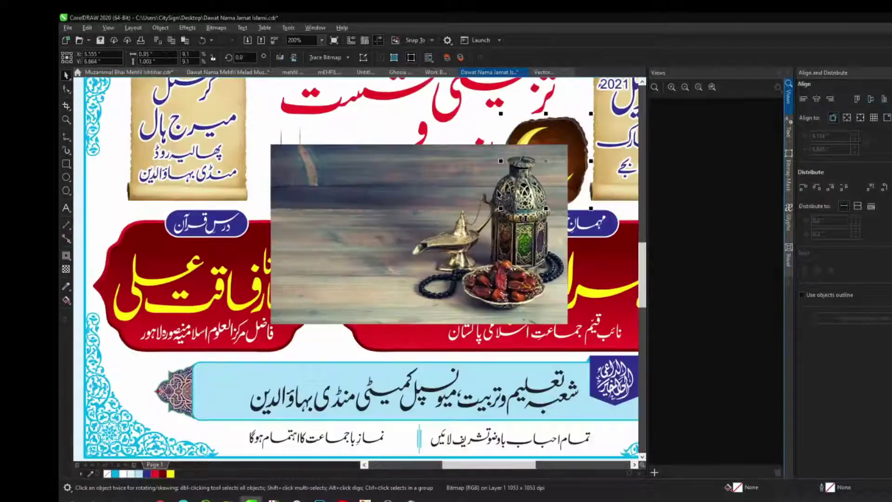
Mirror the iftar picture horizontally, scale it to about 2.15 by 1.3 inches, and place it behind the title next to the venue scroll.
key("ctrl+z")
left_click_drag(368, 201, 200, 127)
key("shift+Page_Down")
key("ctrl+Page_Up")
left_click_drag(400, 253, 347, 223)
left_click_drag(323, 162, 421, 162)
key("shift+F2")
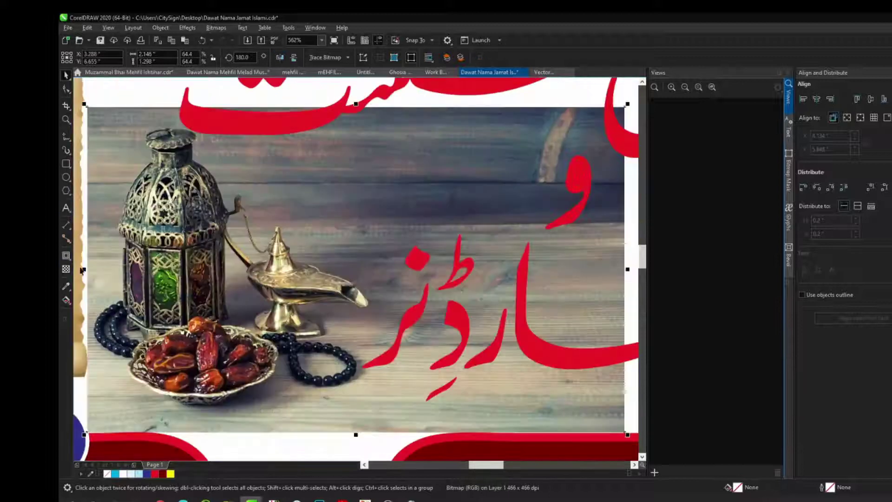
Fade the iftar picture's edges into the white background with transparency and convert the result to a bitmap.
key("space")
left_click_drag(279, 321, 284, 419)
key("space")
key("space")
left_click_drag(261, 233, 259, 107)
key("space")
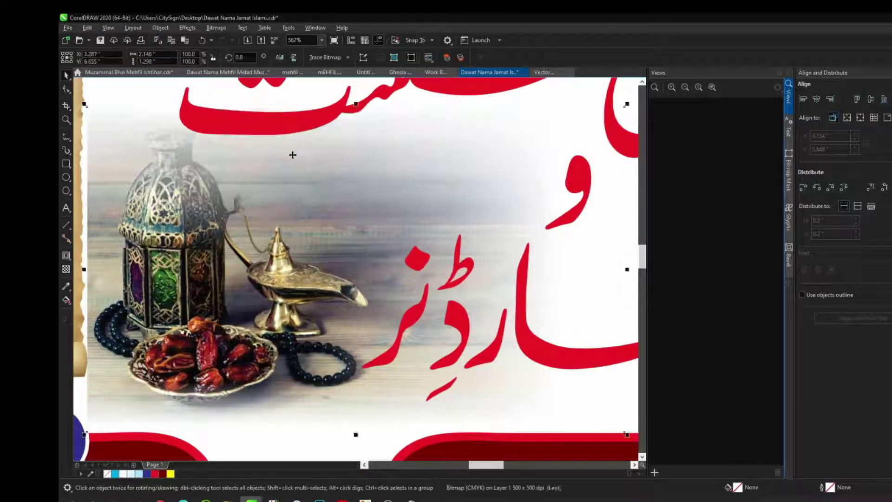
Scale the faded iftar picture to about 1.64 by 0.99 inches and position it between the venue scroll and the title's lower line.
scroll(292, 153, "down", 1)
left_click_drag(474, 125, 404, 168)
key("space")
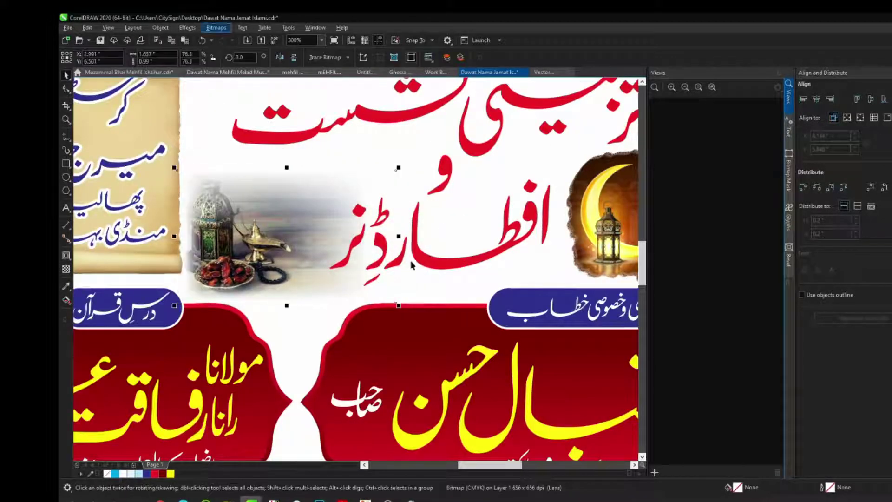
left_click_drag(334, 236, 333, 235)
key("space")
left_click_drag(268, 212, 268, 219)
key("F4")
Give the red title a 7 pt white outline placed behind its fill.
left_click(382, 163)
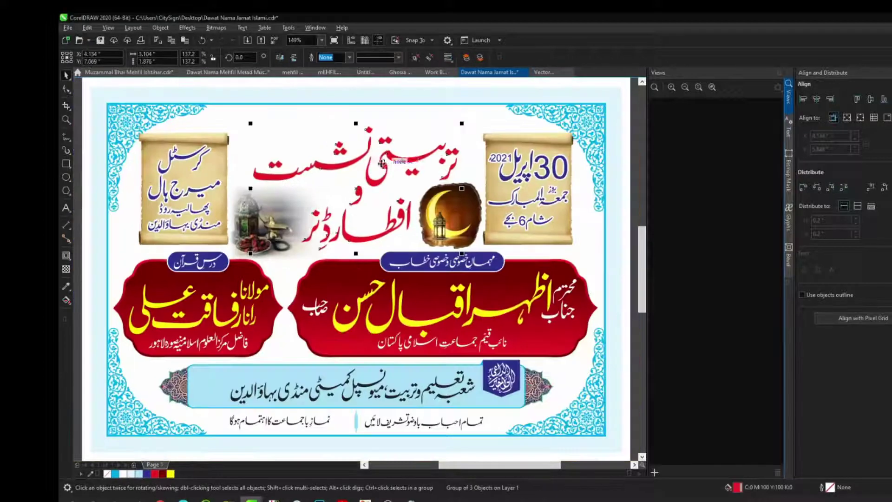
key("F12")
type("3")
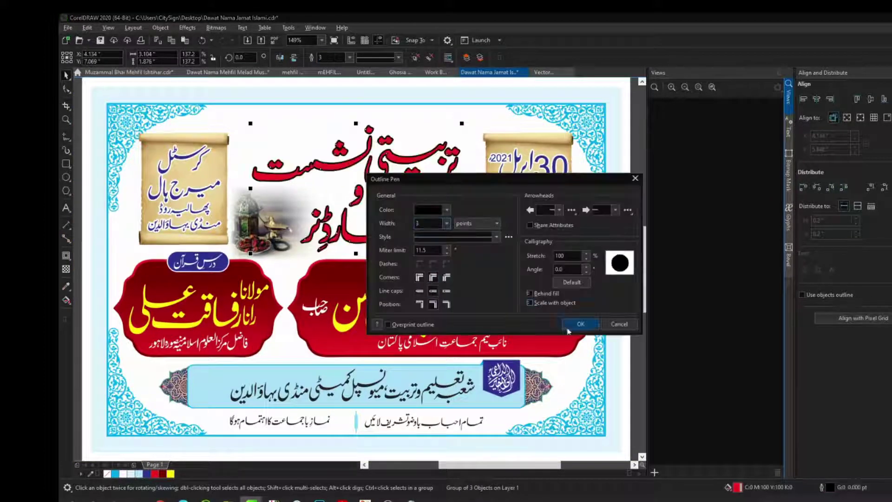
left_click(568, 330)
scroll(442, 199, "up", 5)
scroll(454, 193, "down", 2)
scroll(523, 182, "down", 2)
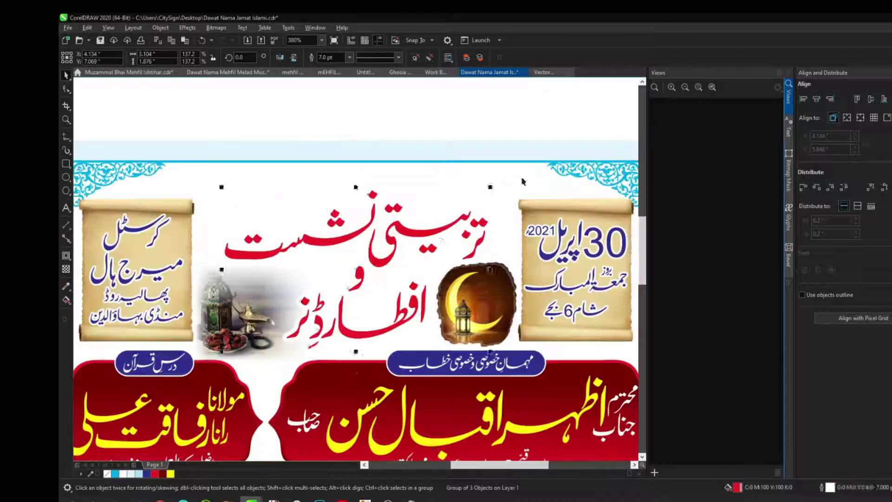
Place a slightly offset copy of the title behind it and color the copy's fill and outline cyan (C100).
key("shift+F2")
left_click(115, 474)
scroll(417, 227, "down", 1)
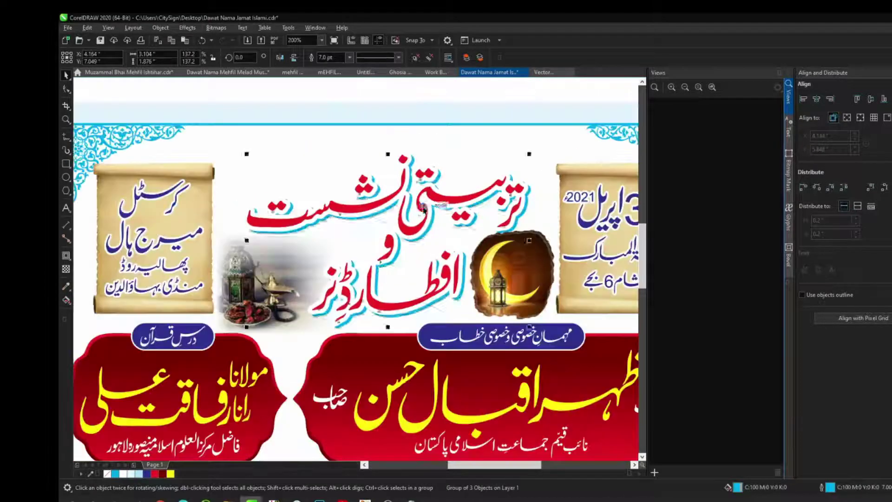
Select the red title and its cyan shadow copy in wireframe view, group them, and return to the enhanced view of the whole page.
key("alt+v")
key("w")
left_click(392, 243, "shift")
key("alt+v")
key("e")
key("alt+v")
key("w")
left_click(428, 168)
key("ctrl+g")
key("alt+v")
key("e")
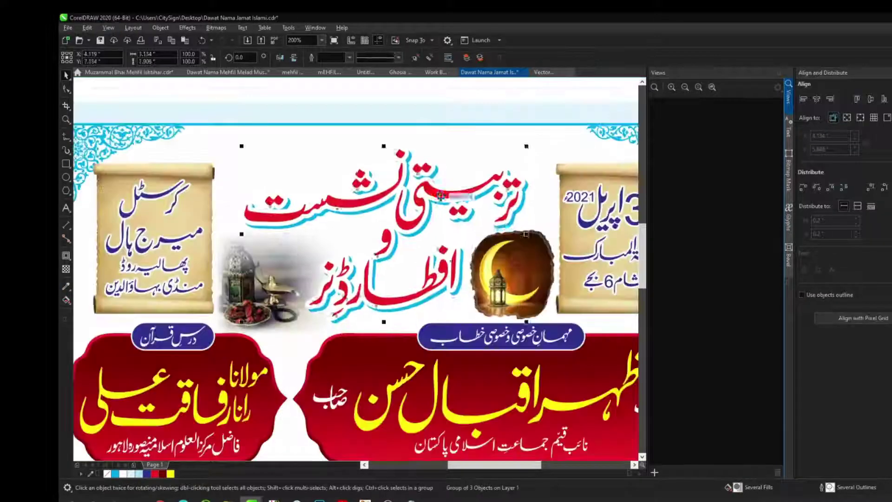
key("F4")
key("Escape")
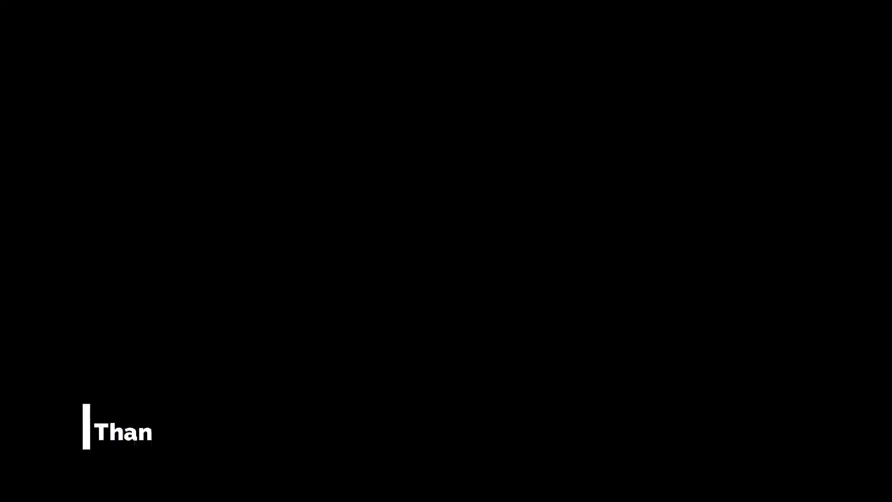